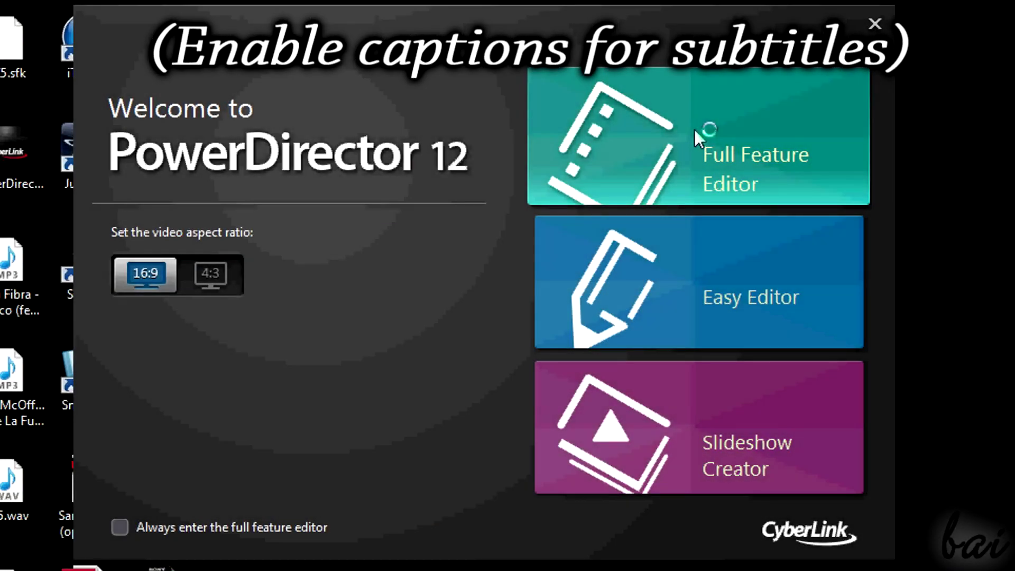
Open the Full Feature Editor on a new 16:9 project
click(694, 130)
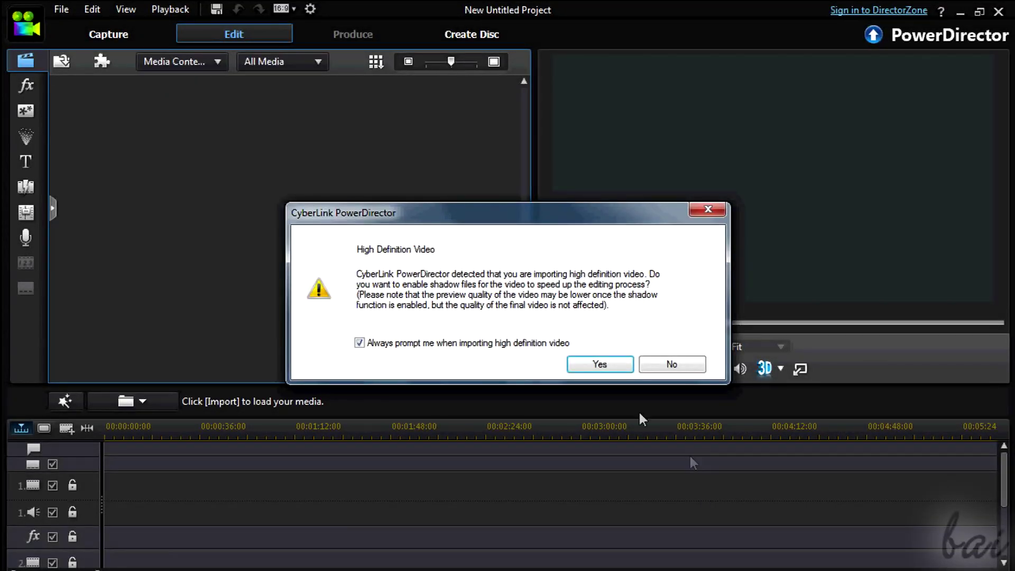
Decline HD shadow files, then preview the tropical, Nature, drum_loop and My 3D Title clips
click(672, 365)
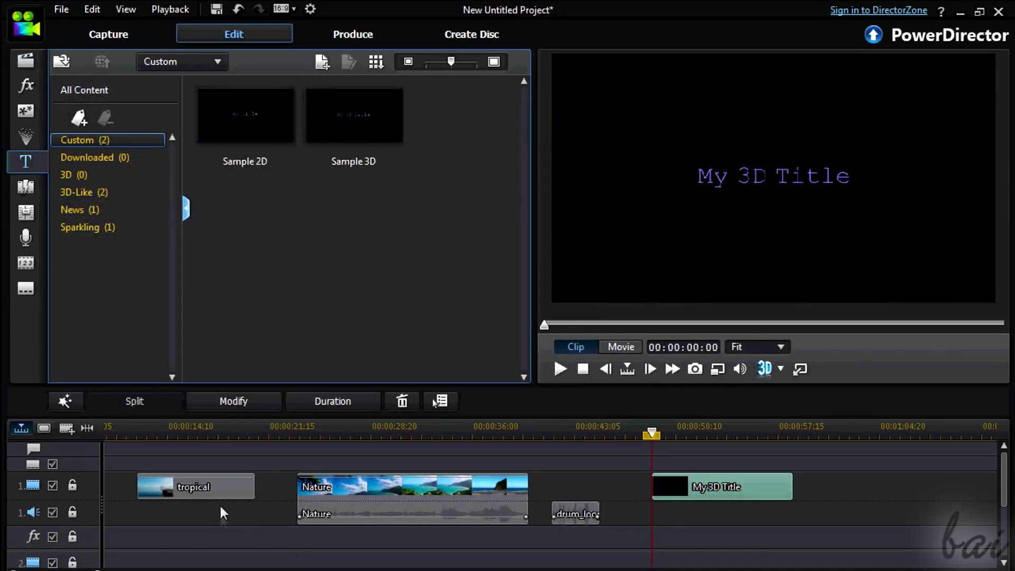
click(206, 486)
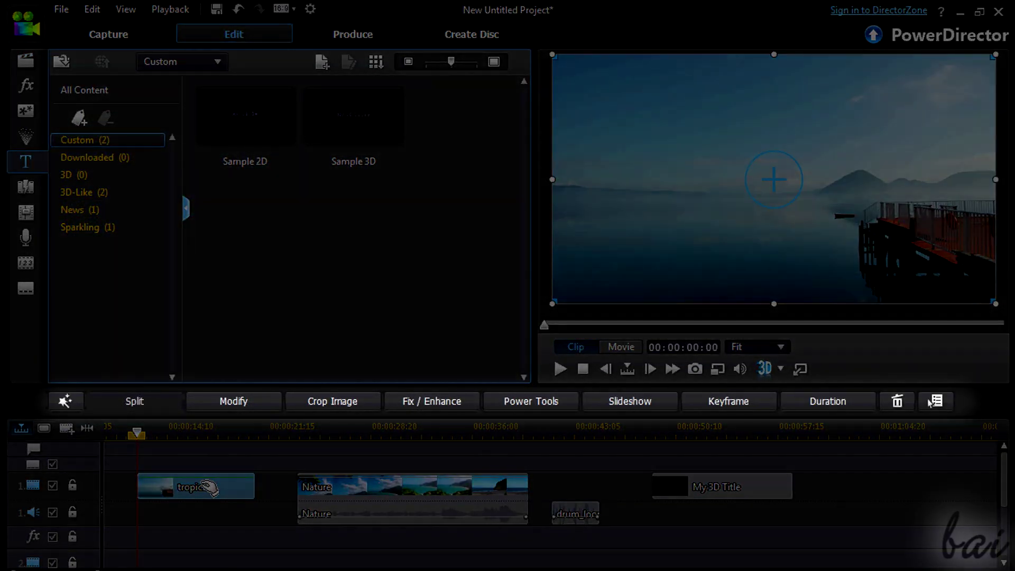
click(380, 488)
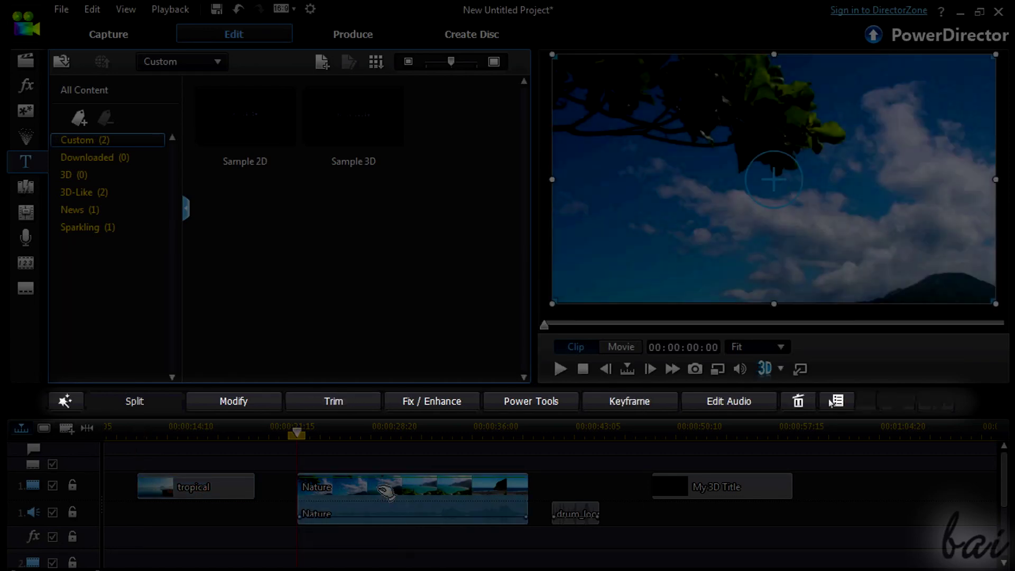
click(578, 513)
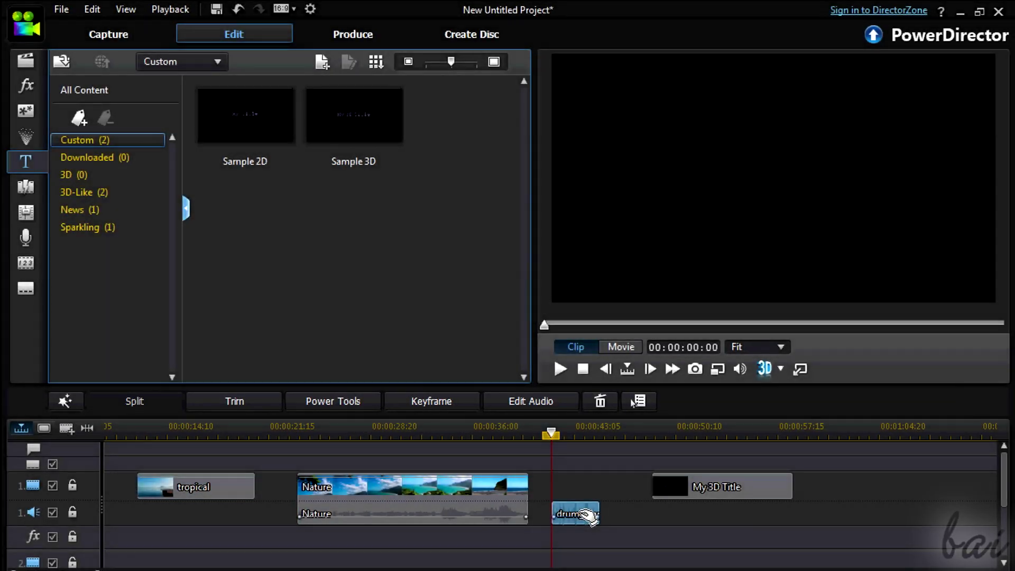
click(715, 482)
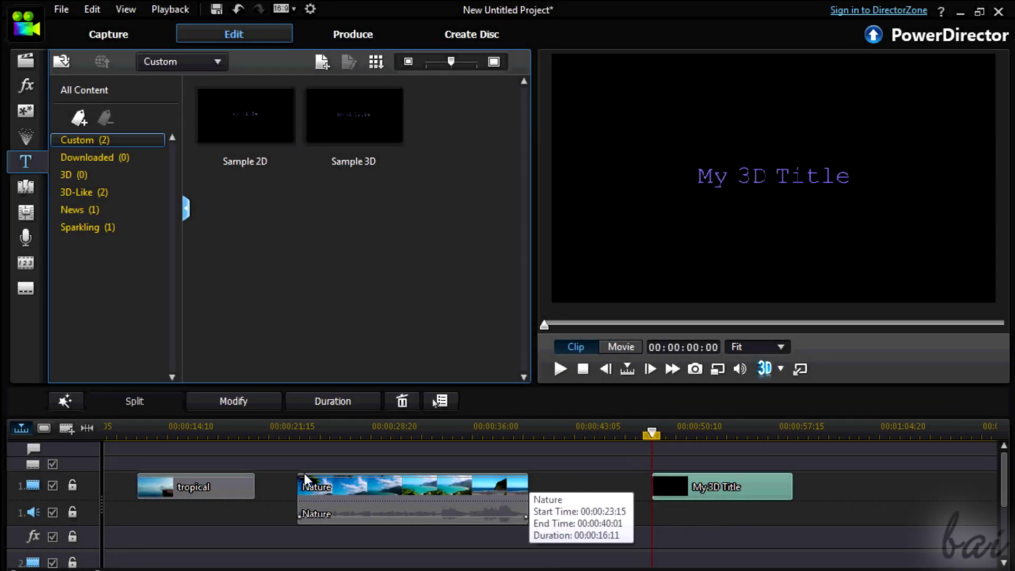
click(214, 490)
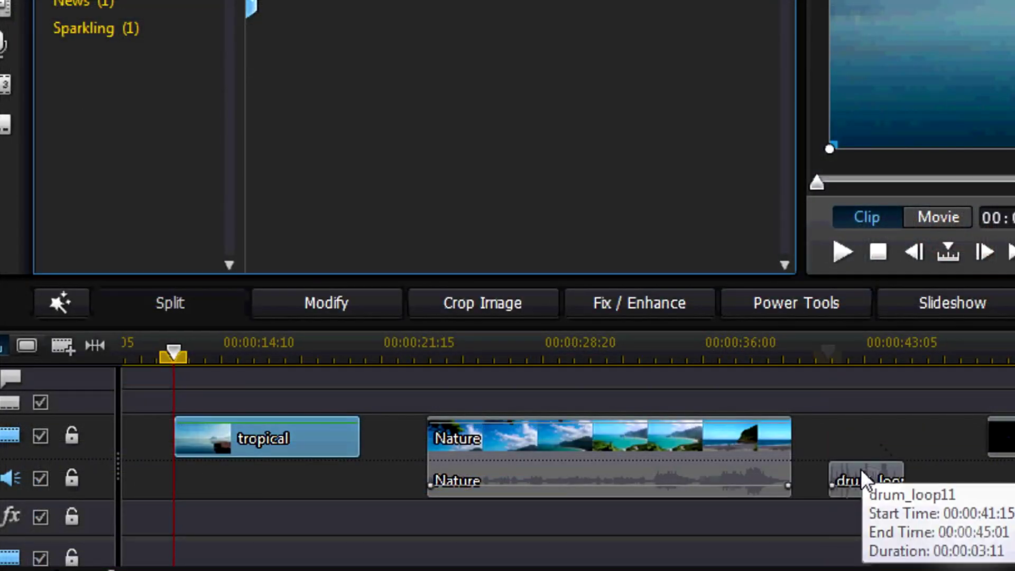
click(574, 508)
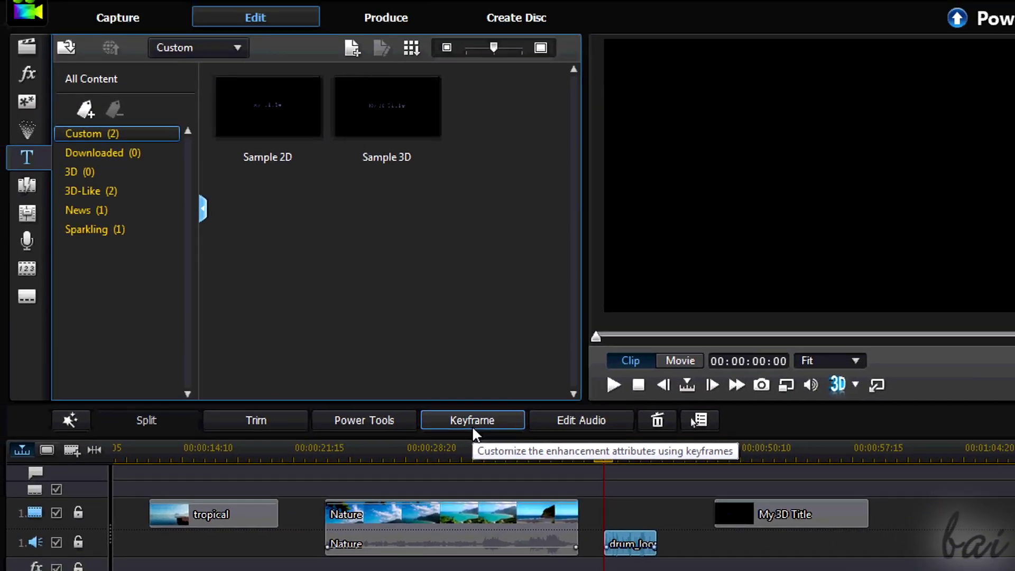
Show drum_loop11.wav's keyframes, play it, and add a Volume keyframe mid-clip
click(471, 420)
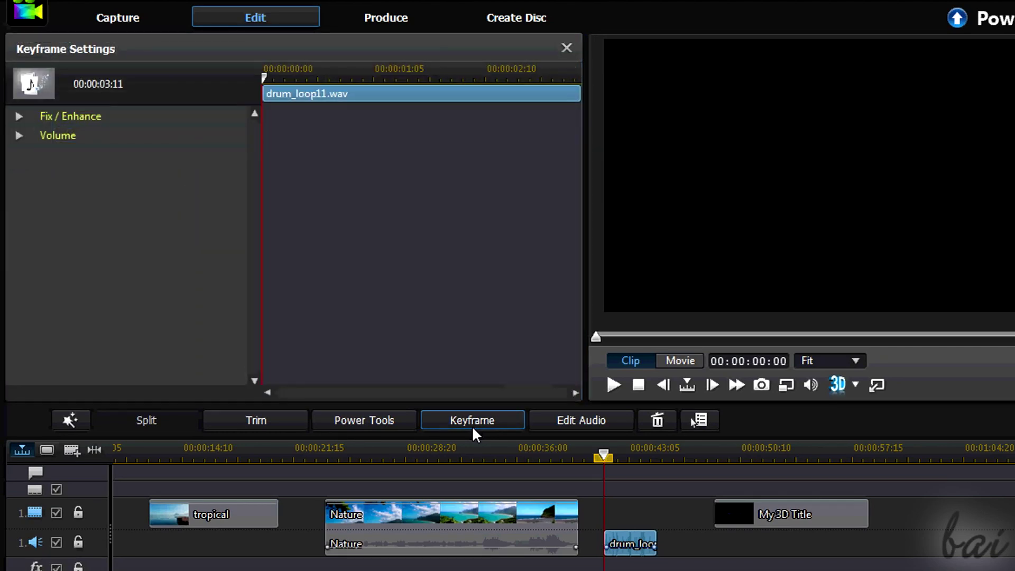
click(613, 385)
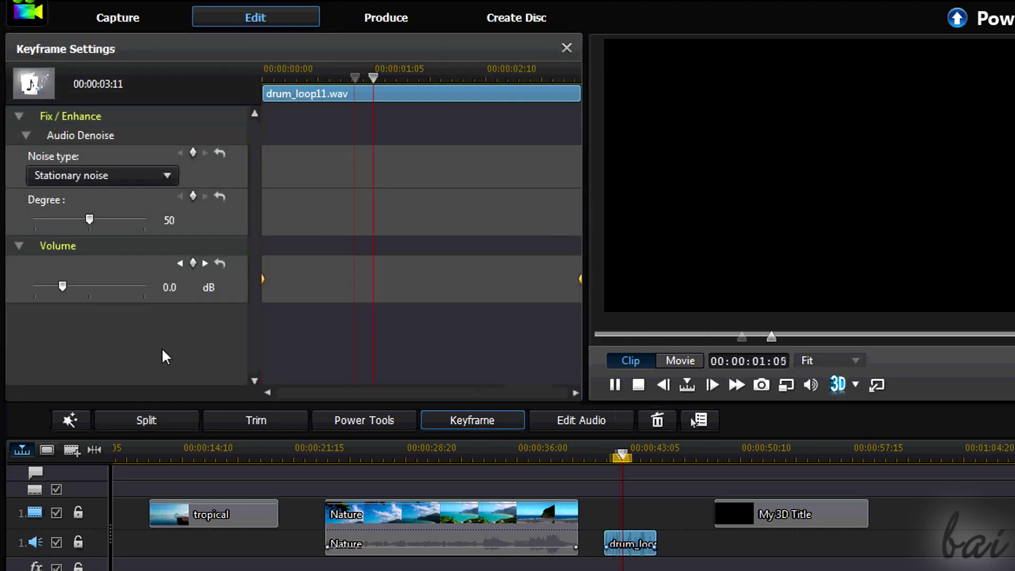
key(ctrl+slash)
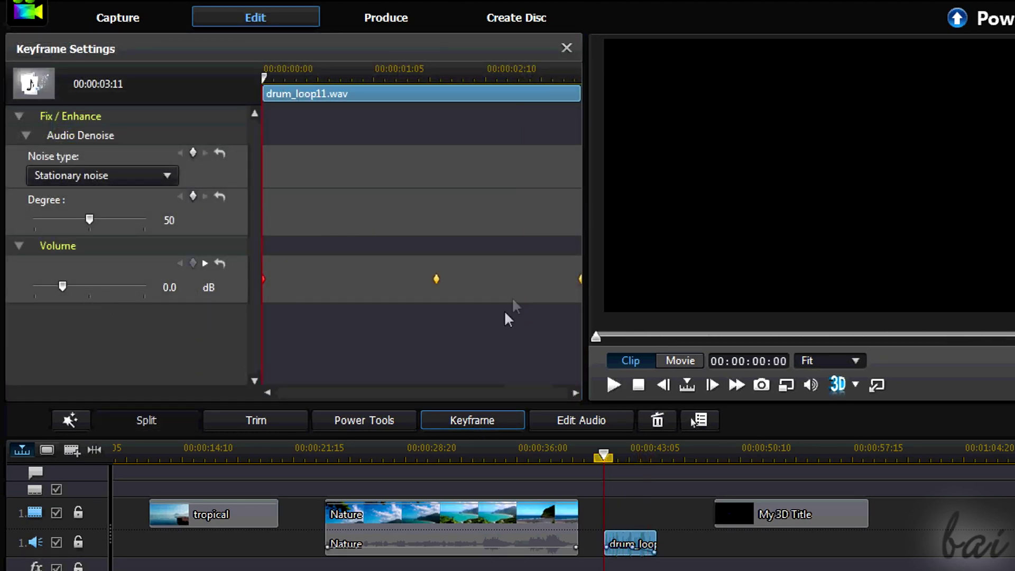
click(562, 418)
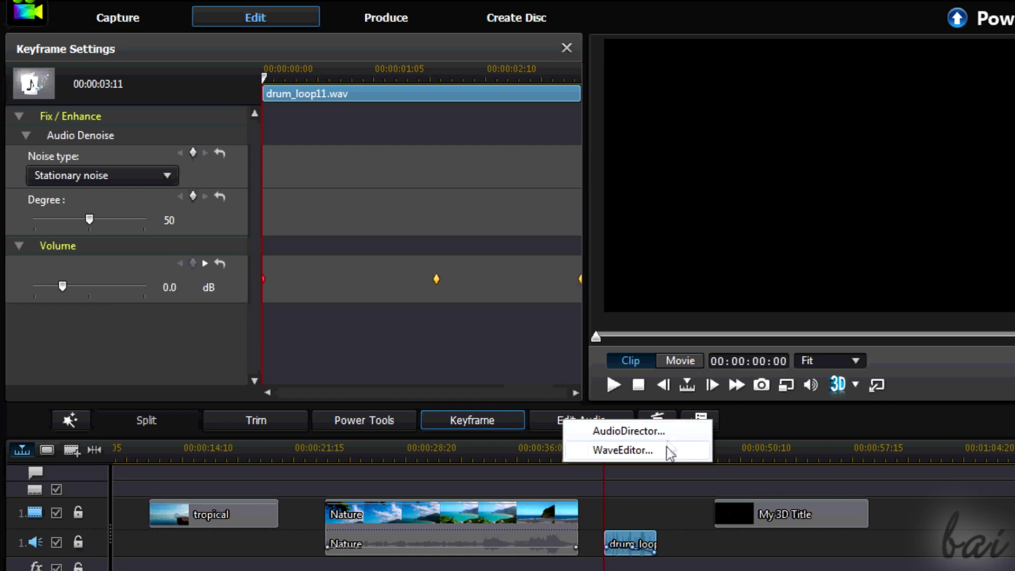
click(205, 263)
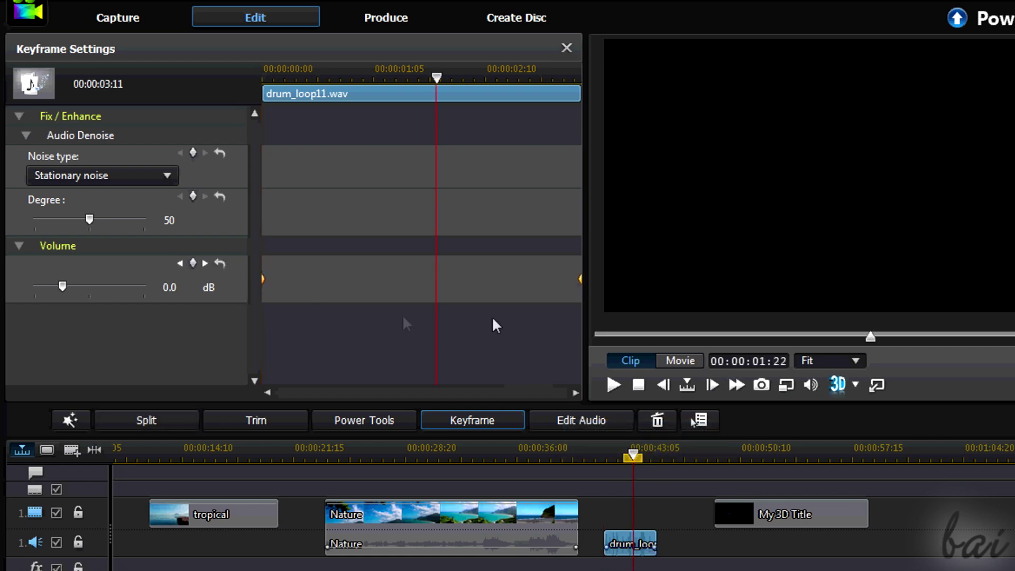
Enable Audio Speed on the drum loop, speed it up to 1.60x and preview it
click(373, 421)
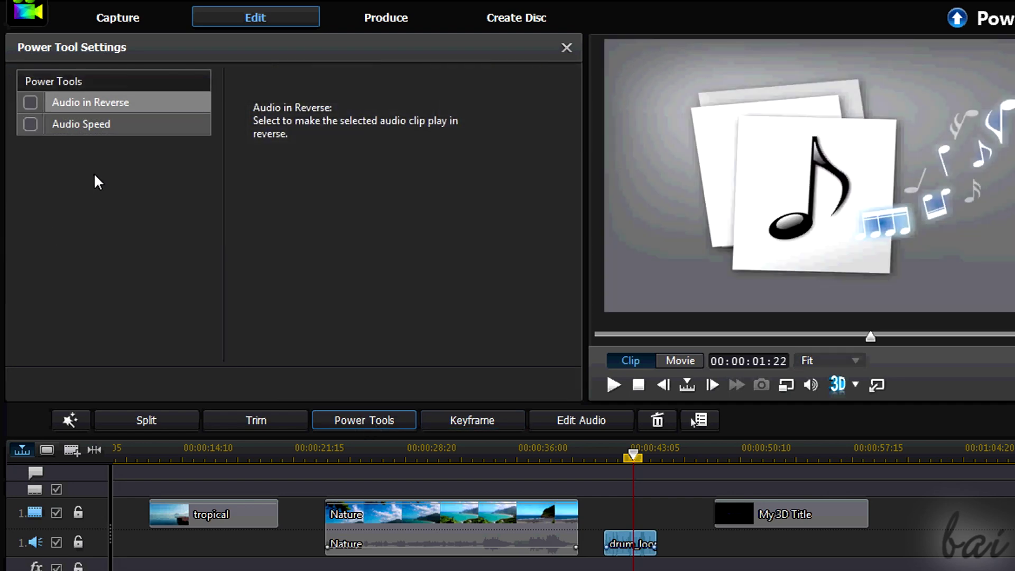
click(100, 102)
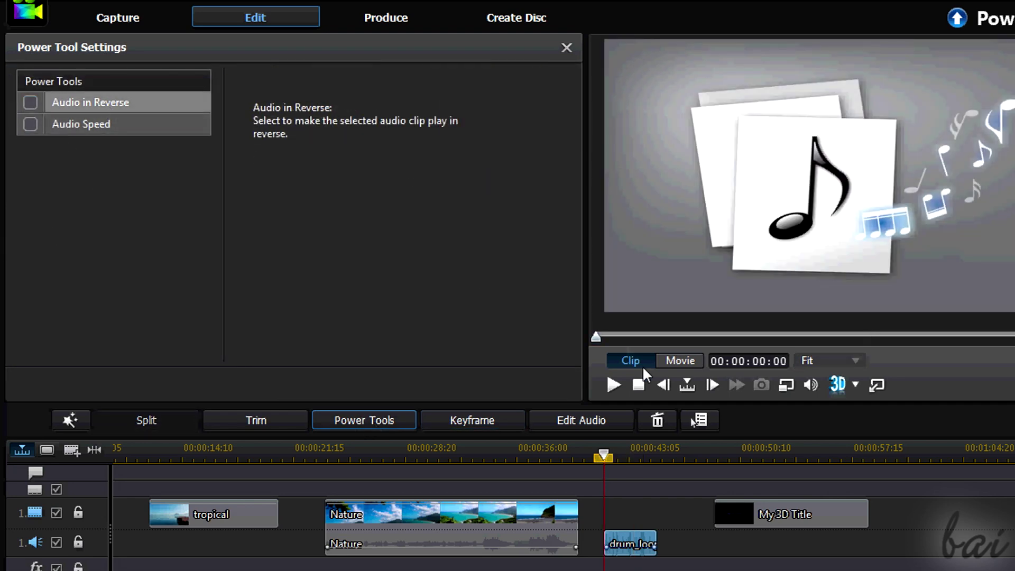
click(129, 125)
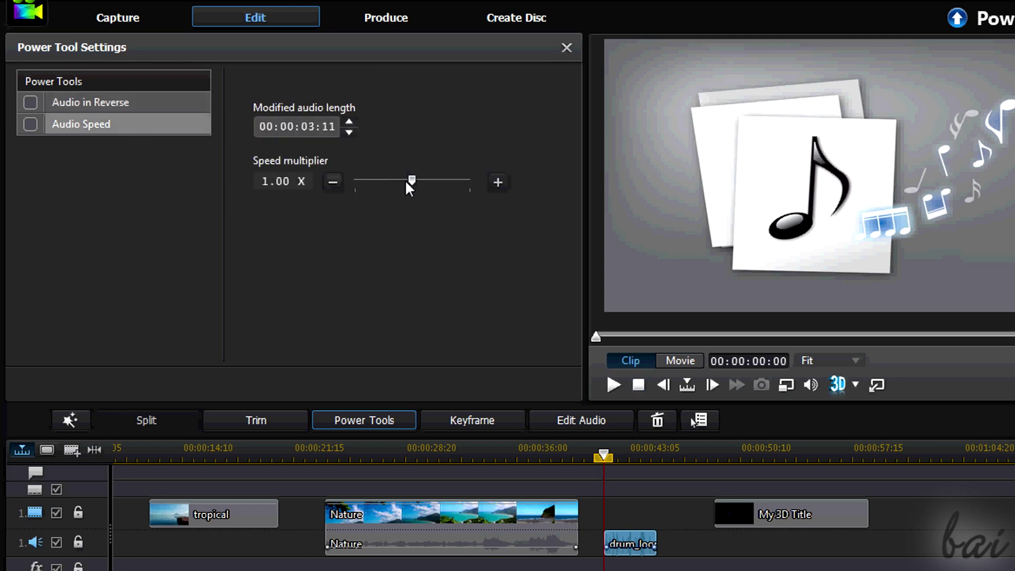
click(613, 386)
click(30, 123)
click(613, 386)
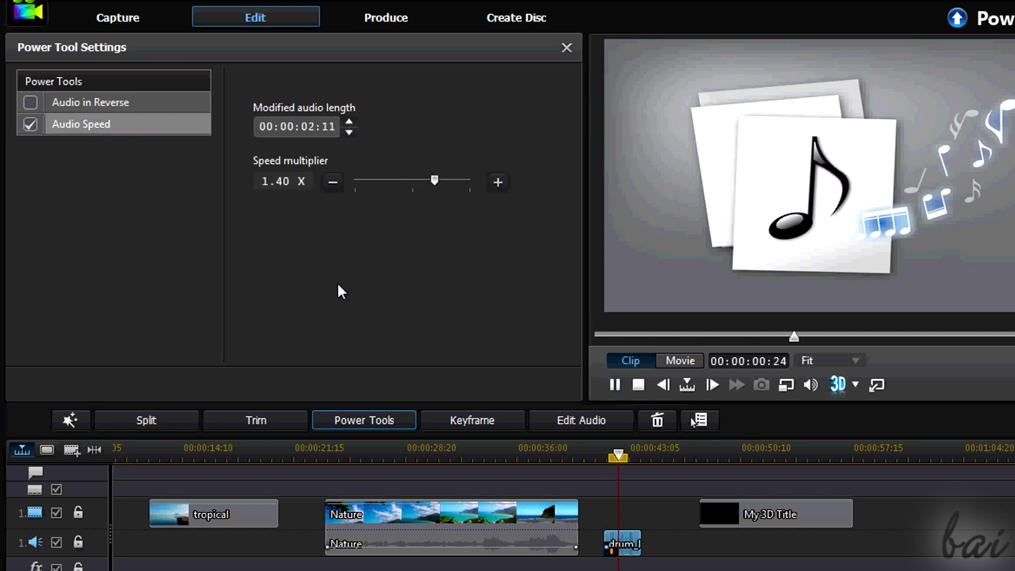
click(30, 124)
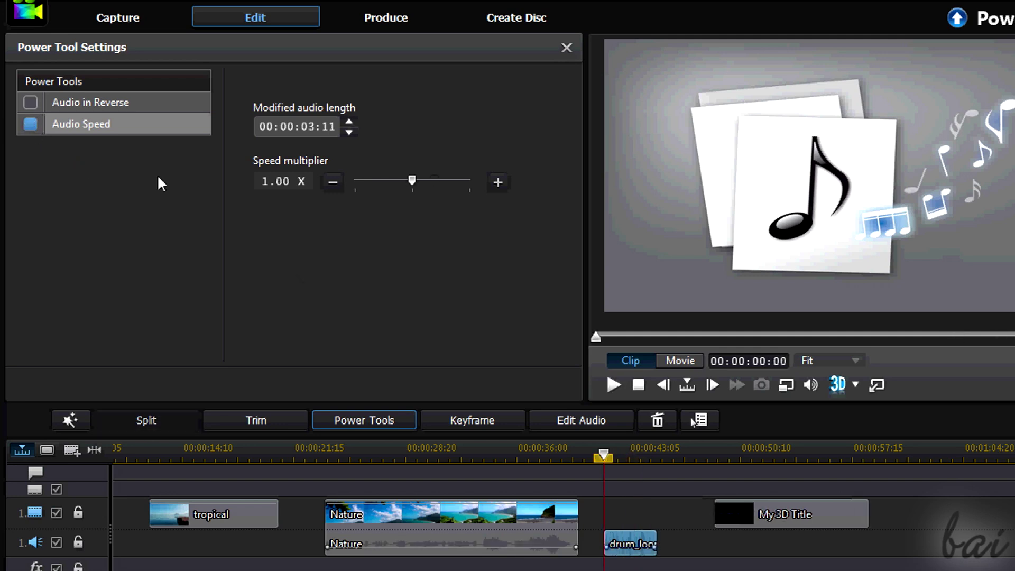
click(615, 385)
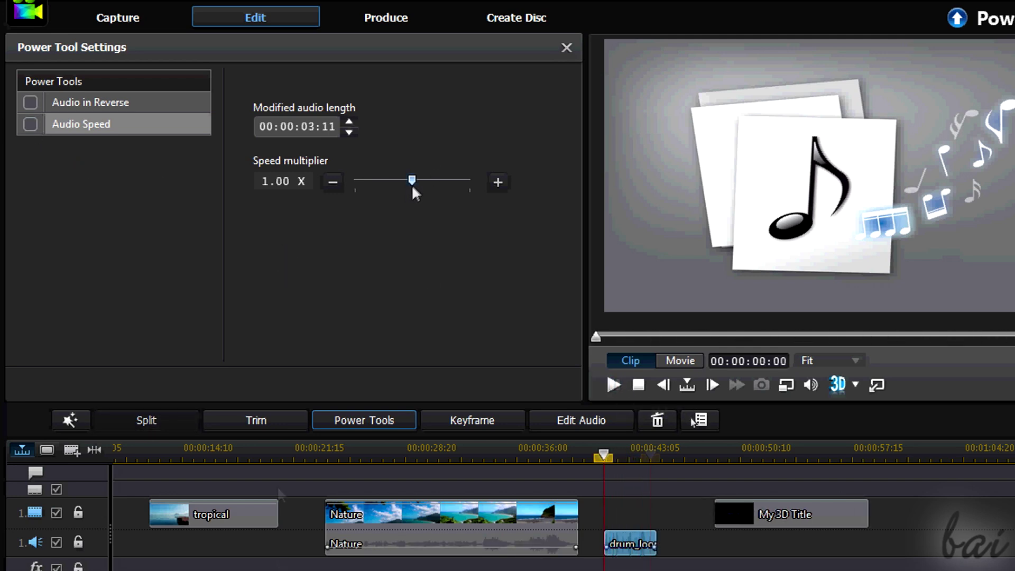
drag(423, 183, 446, 183)
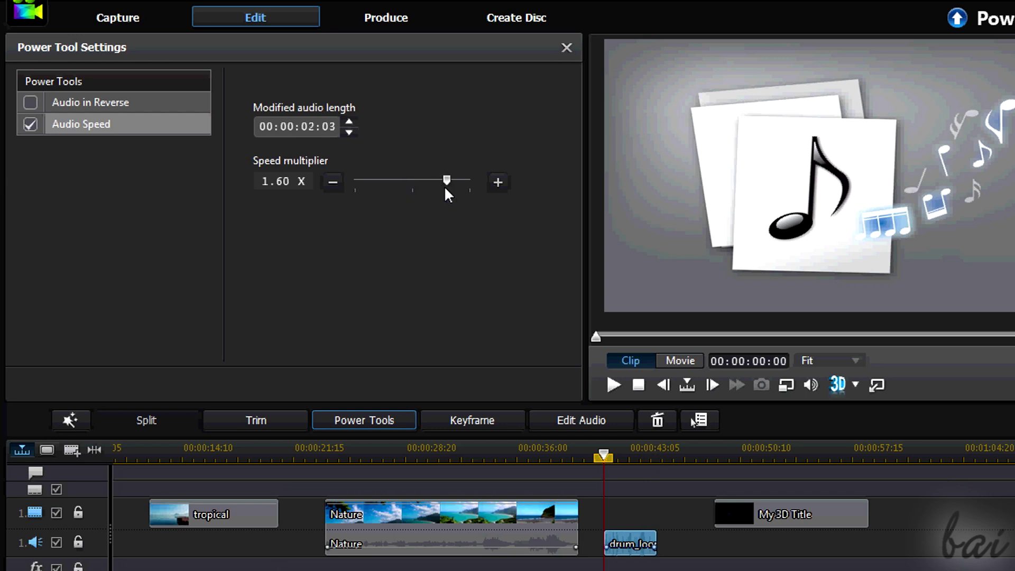
click(613, 389)
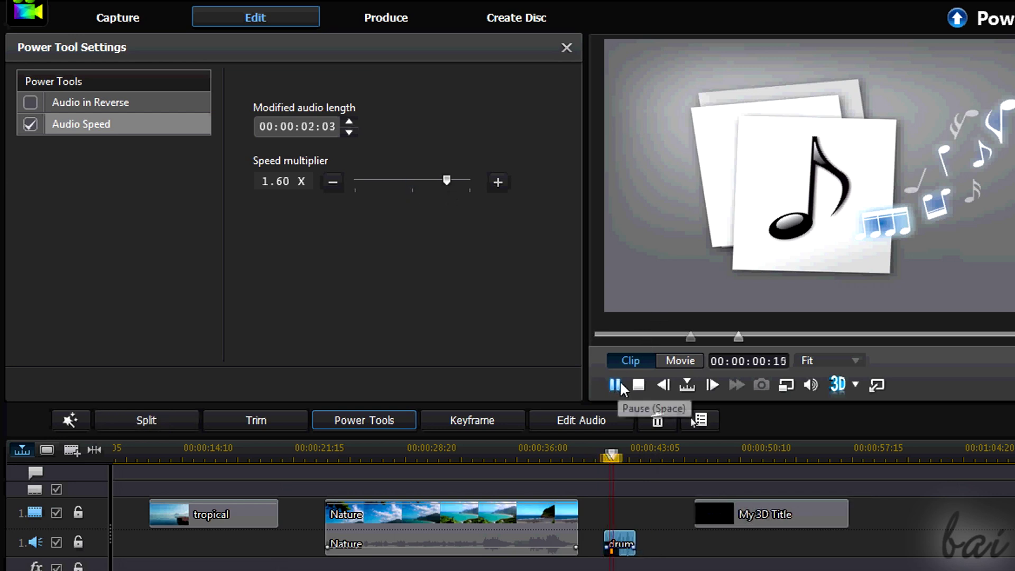
click(566, 48)
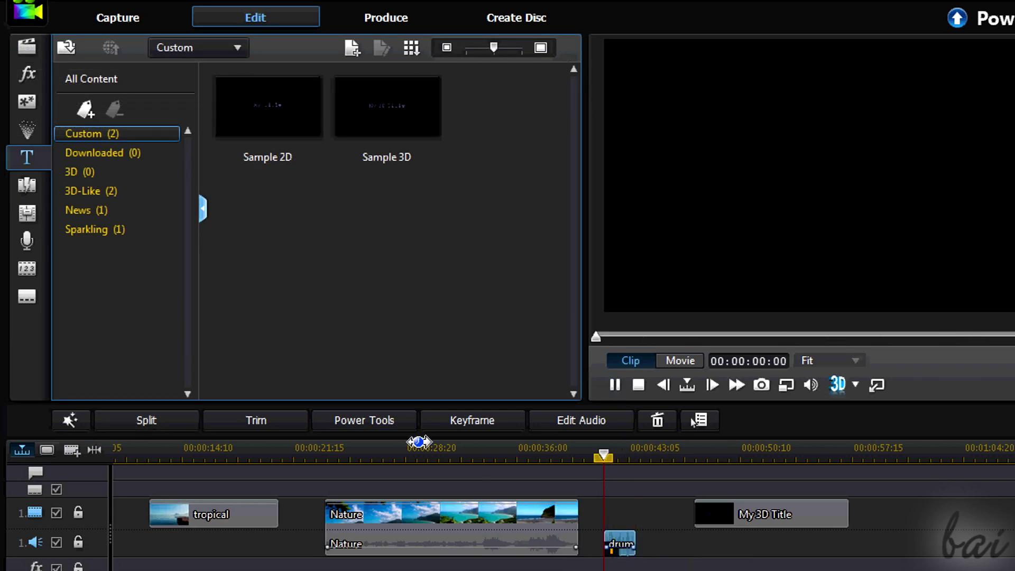
Return the drum loop's audio speed to 1.00x and preview it at normal speed
click(385, 420)
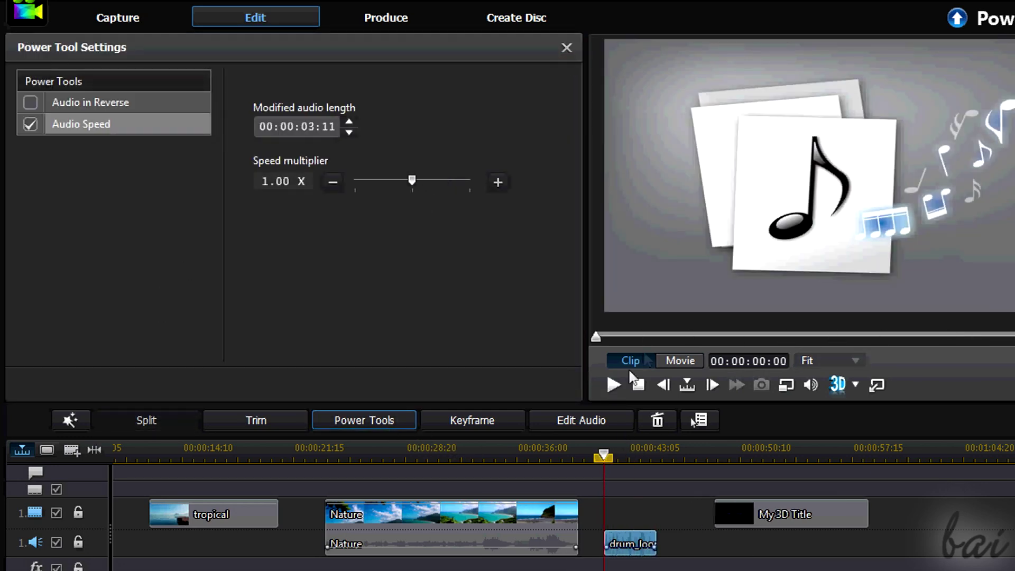
click(614, 384)
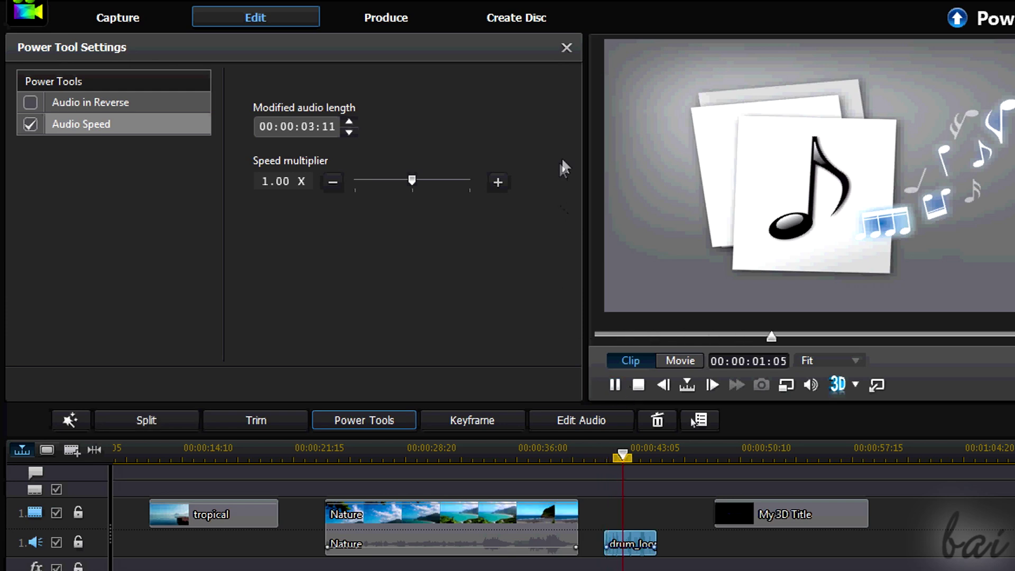
click(564, 48)
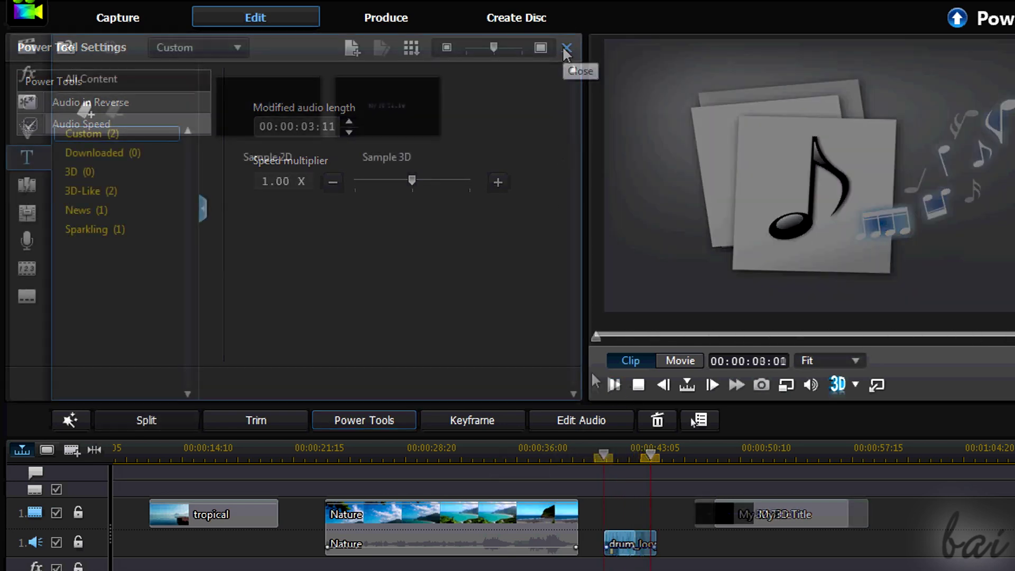
click(613, 385)
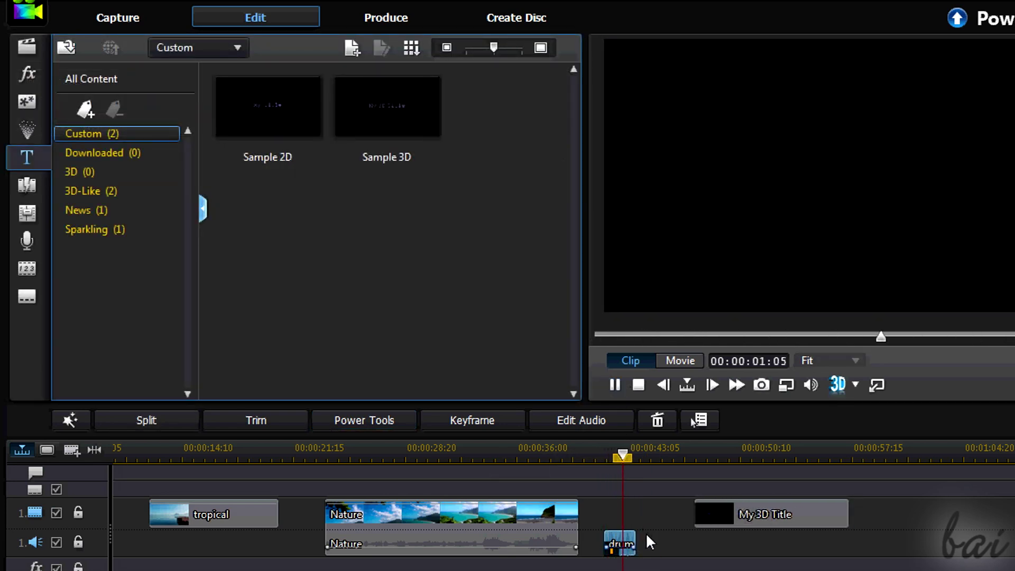
click(385, 421)
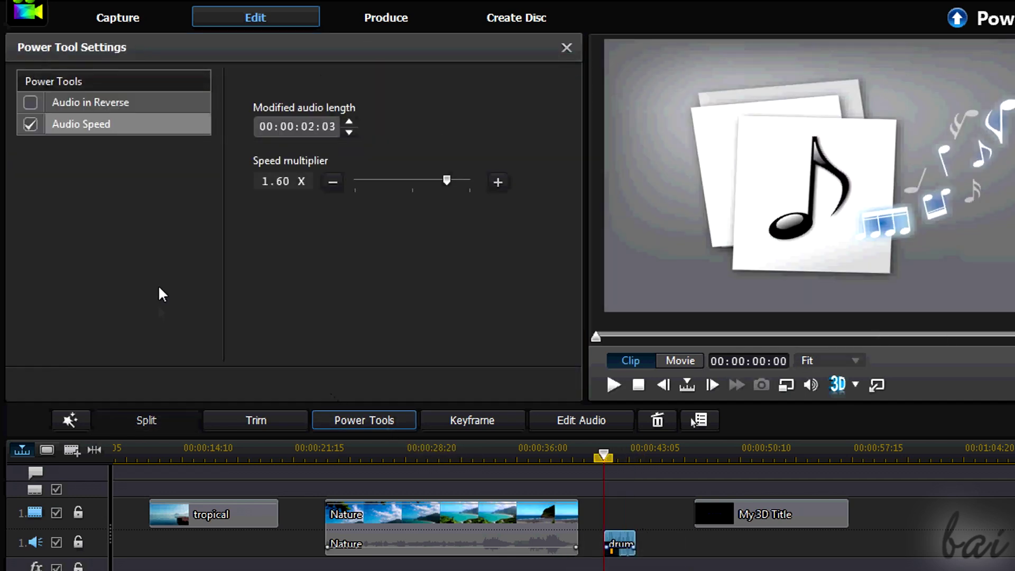
drag(446, 180, 413, 179)
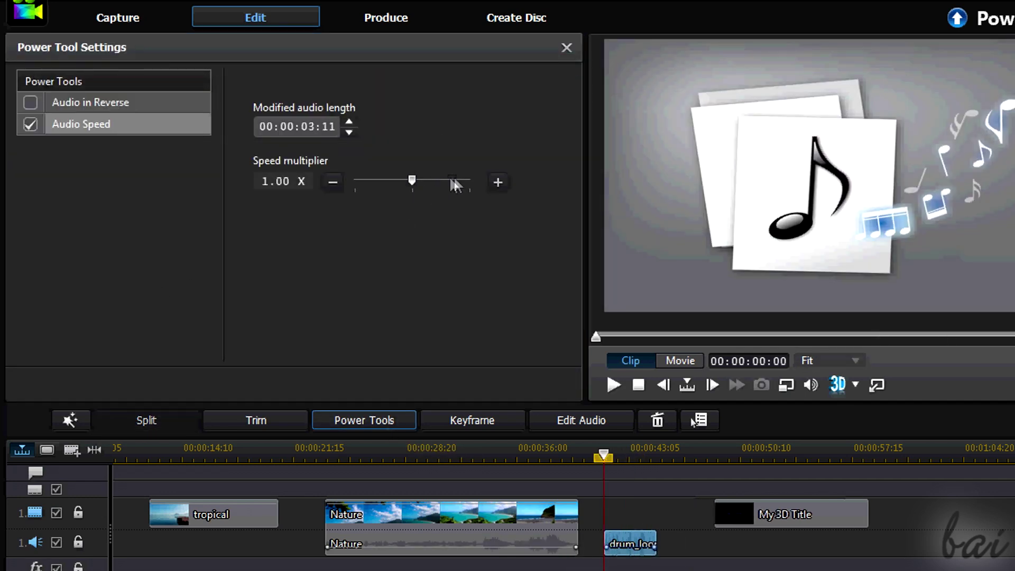
click(614, 383)
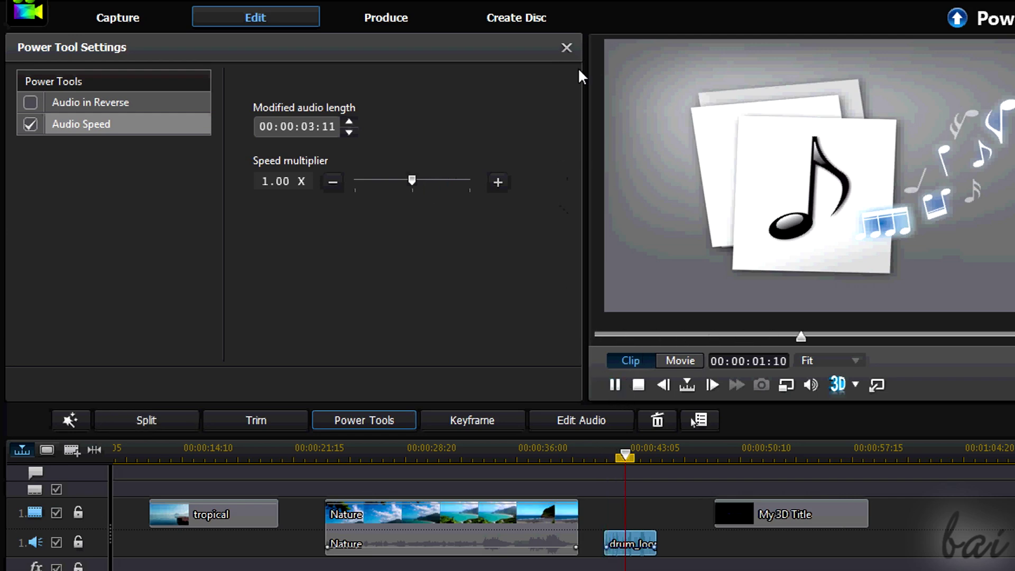
click(563, 47)
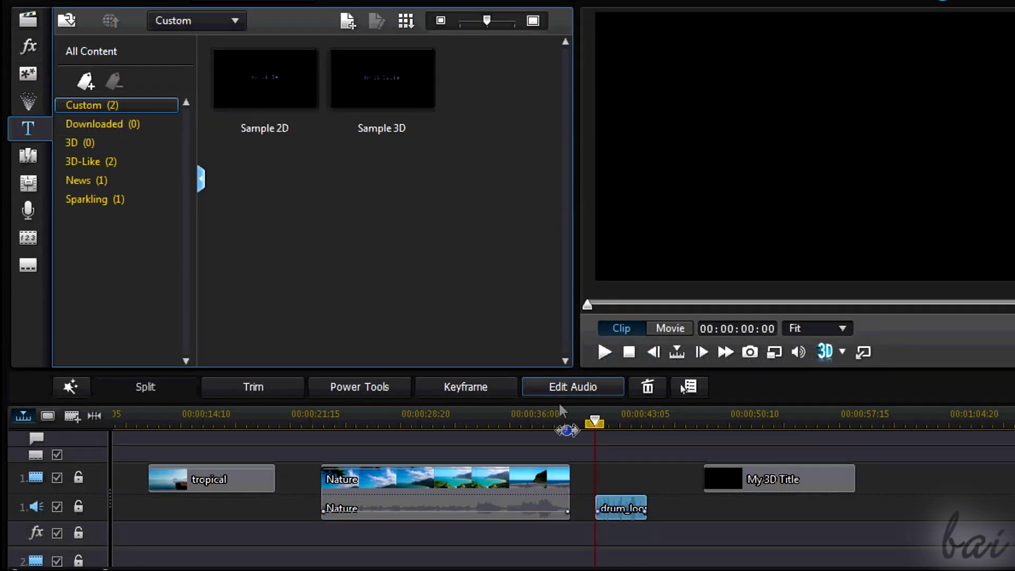
Select the Nature clip and try its Reverse, Speed and Crop power tools
click(404, 472)
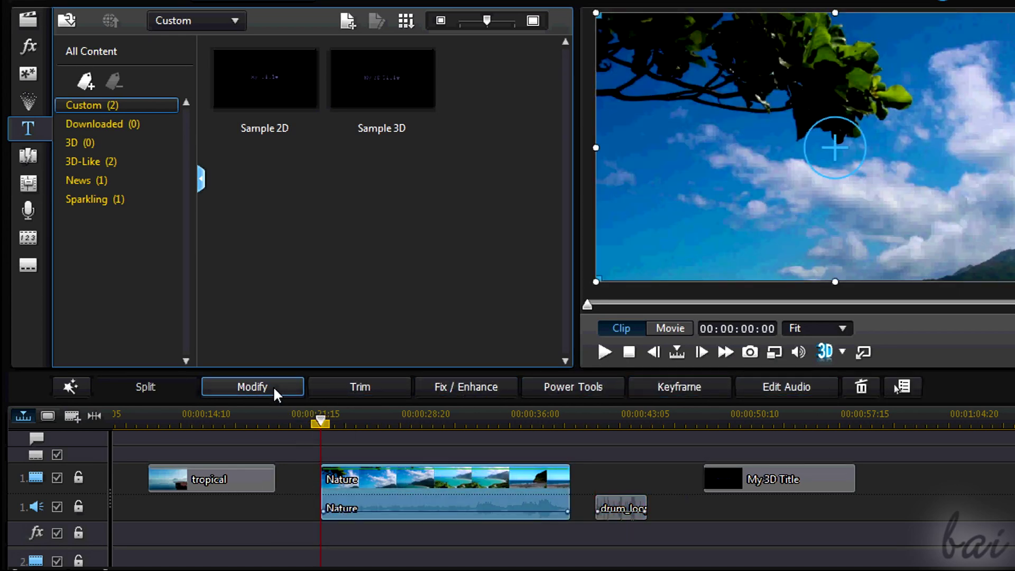
click(563, 384)
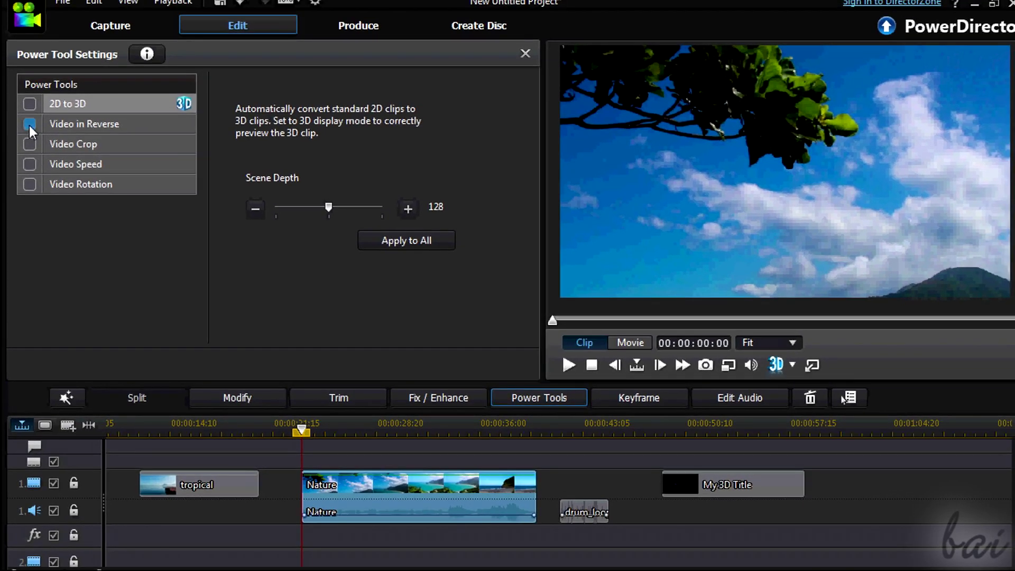
click(30, 124)
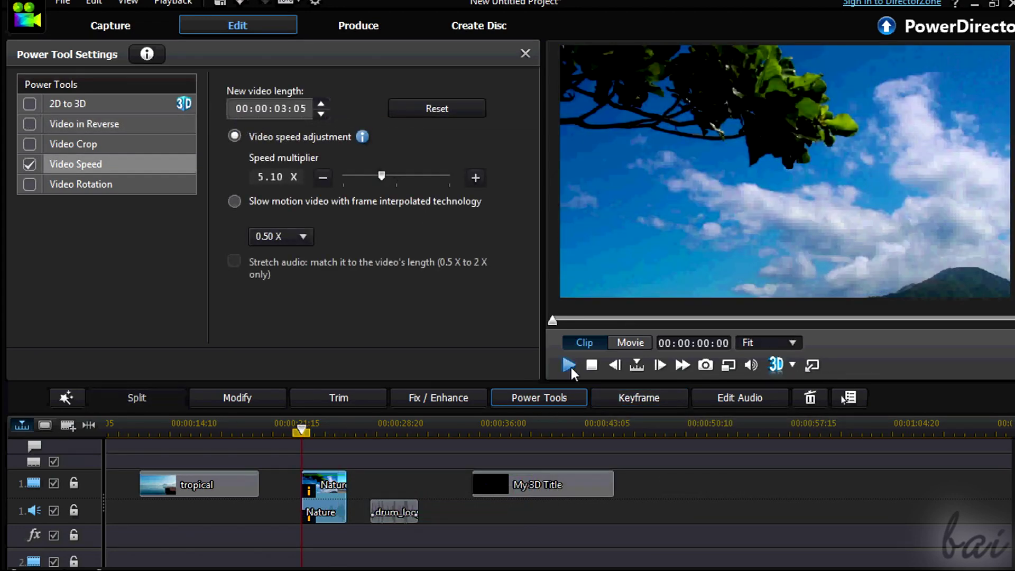
click(568, 364)
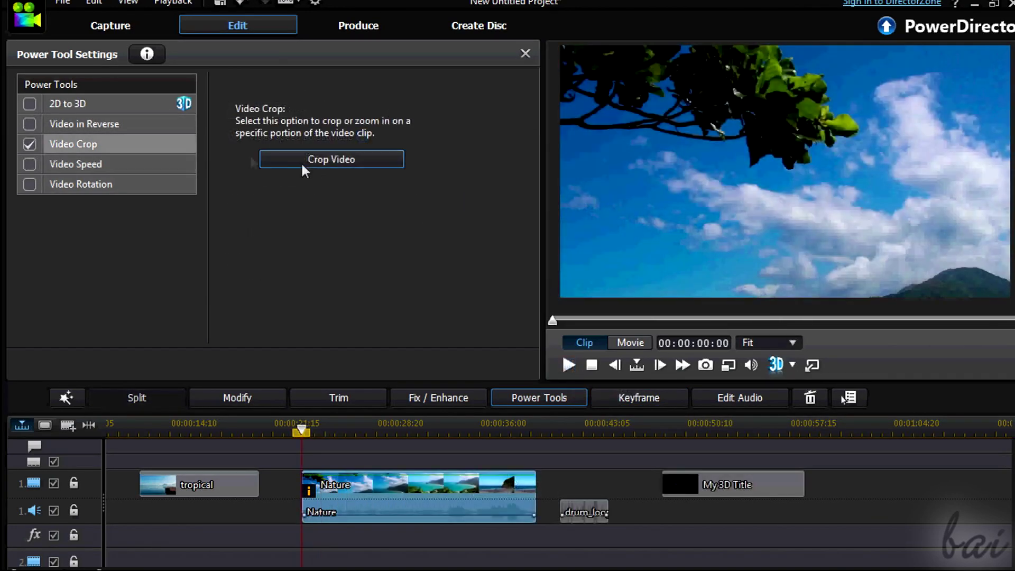
click(355, 159)
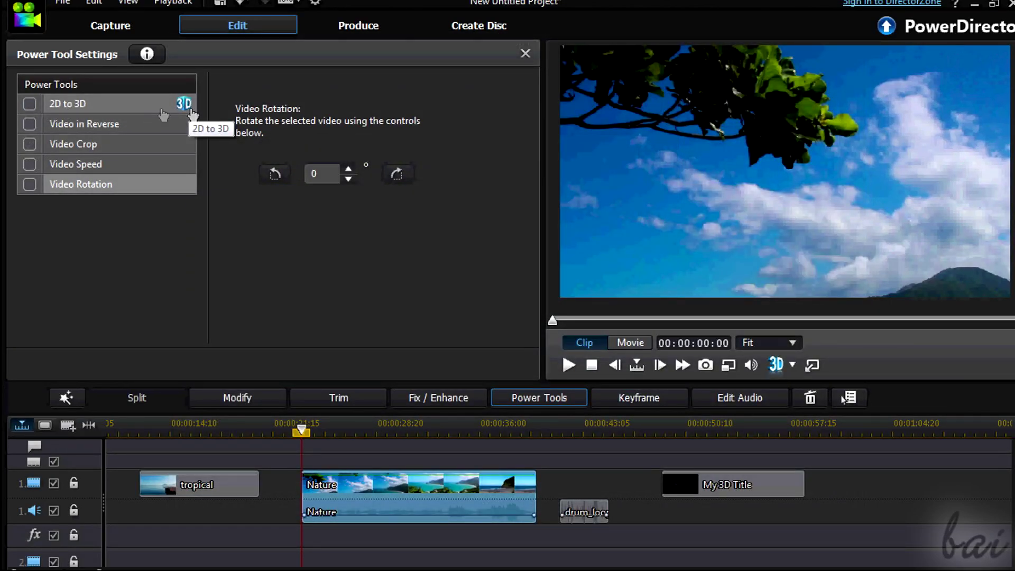
Convert the Nature clip to 3D with scene depth 176, then go to Produce
click(29, 105)
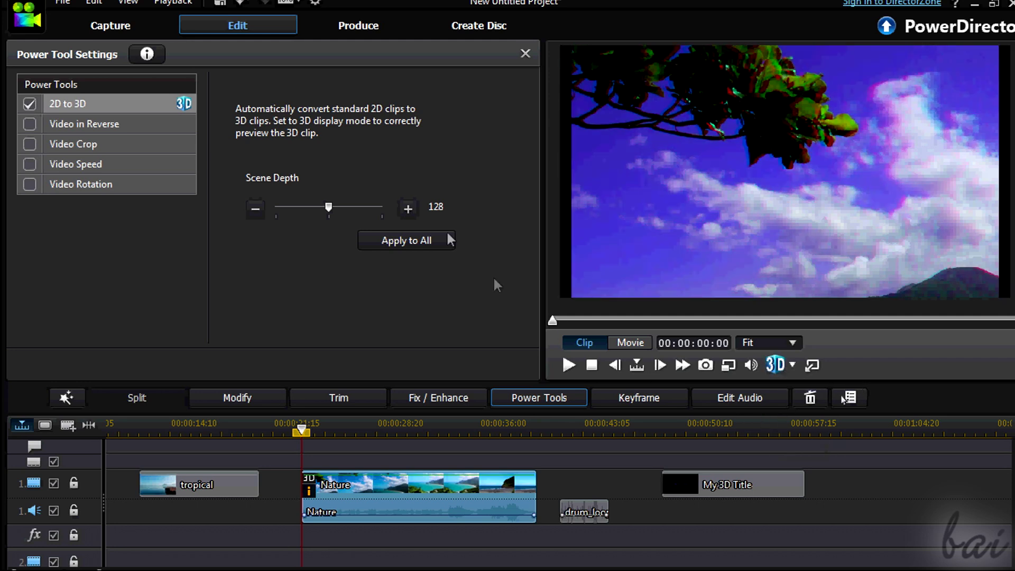
drag(305, 209, 349, 207)
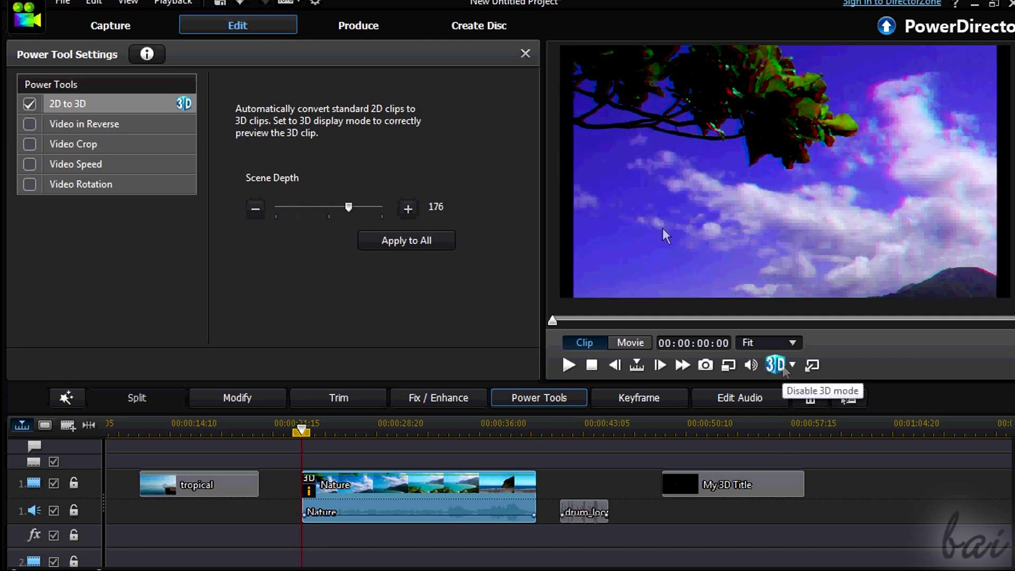
click(354, 29)
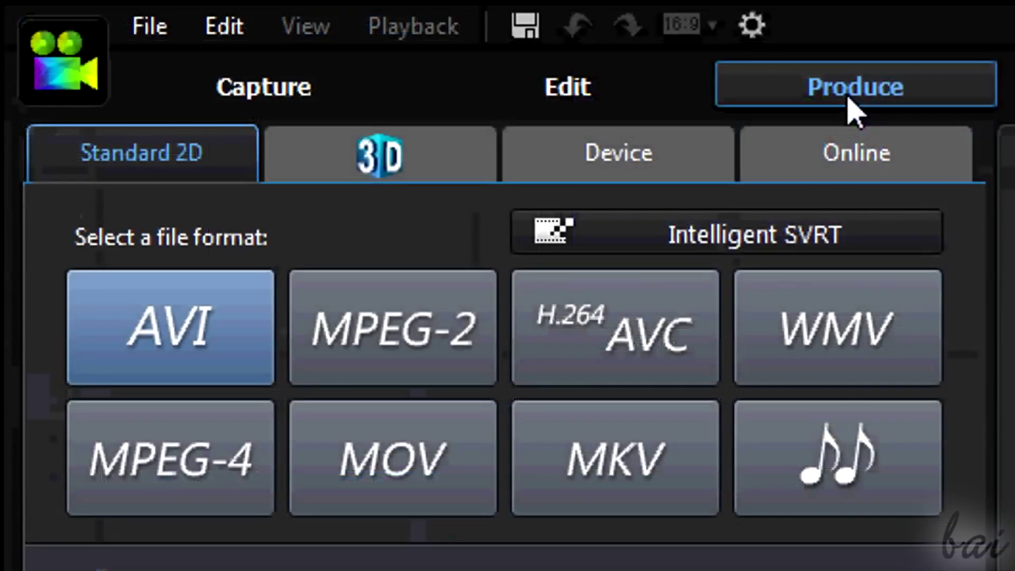
View the 3D output formats, then try Lighting Adjustment on the Nature clip at 38
click(406, 172)
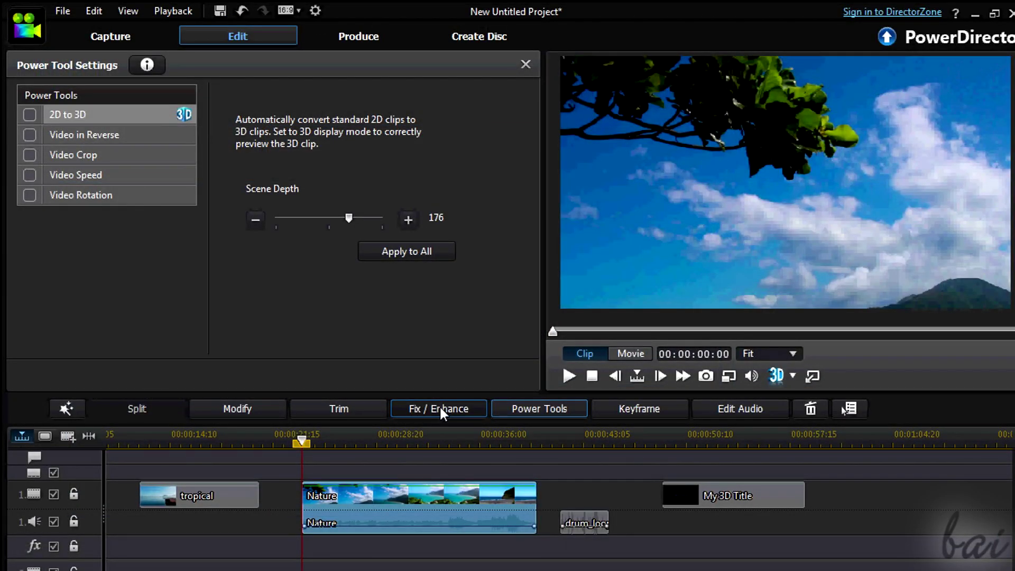
click(440, 406)
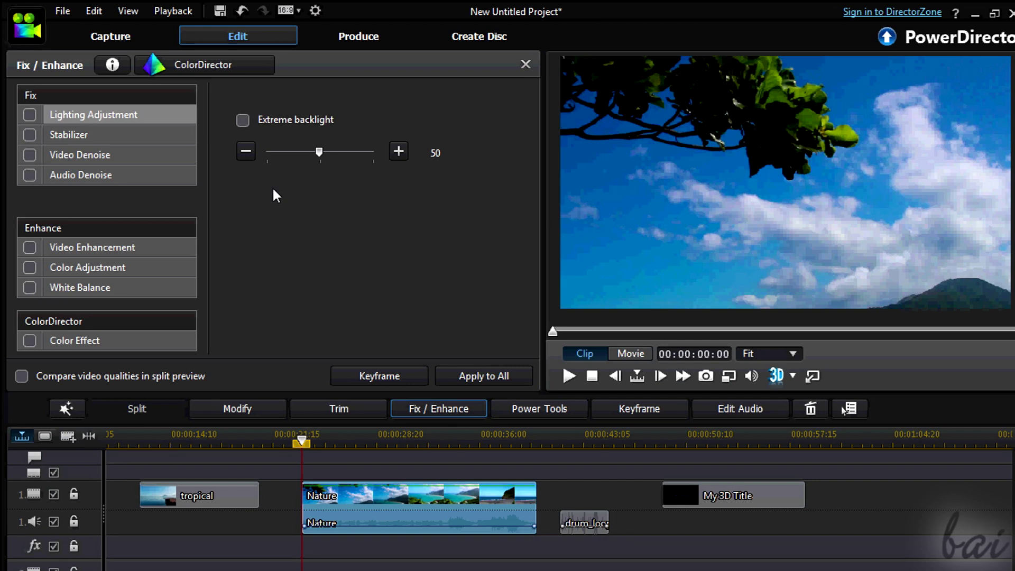
click(29, 115)
click(334, 153)
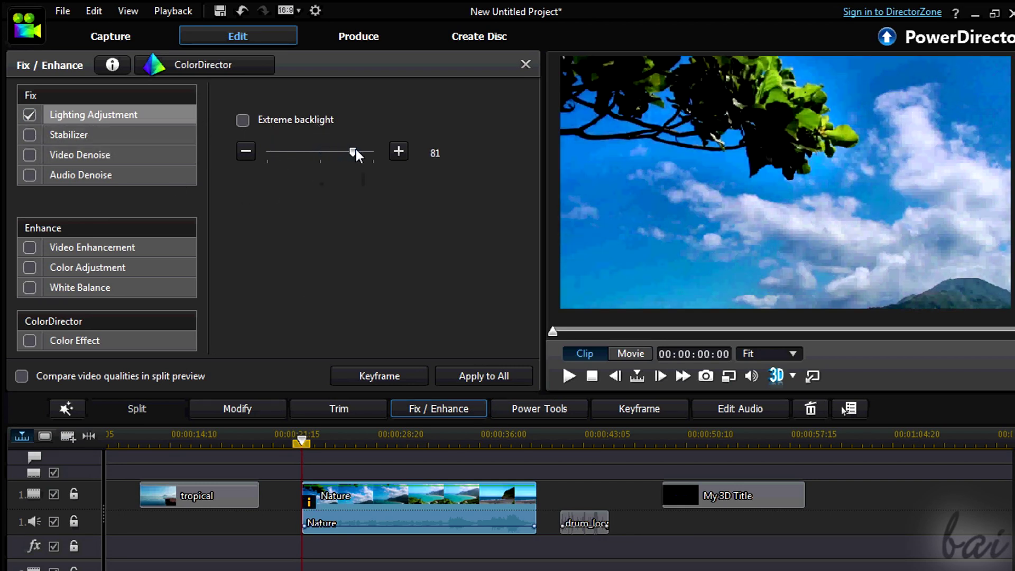
drag(357, 152, 308, 154)
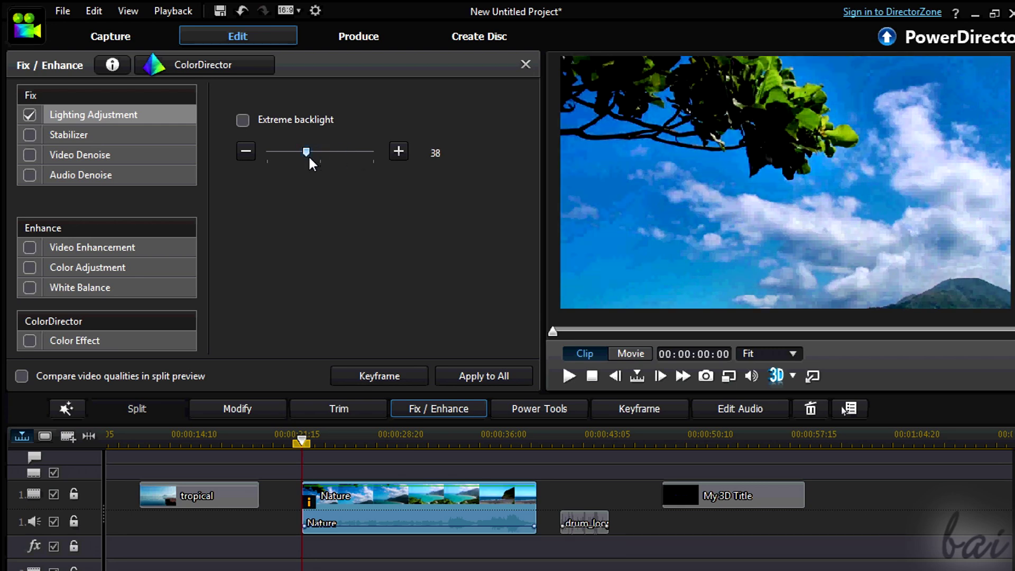
Try stabilization at strength 81, turn it off, and view Video Denoise and Enhancement settings
click(30, 136)
drag(322, 151, 353, 152)
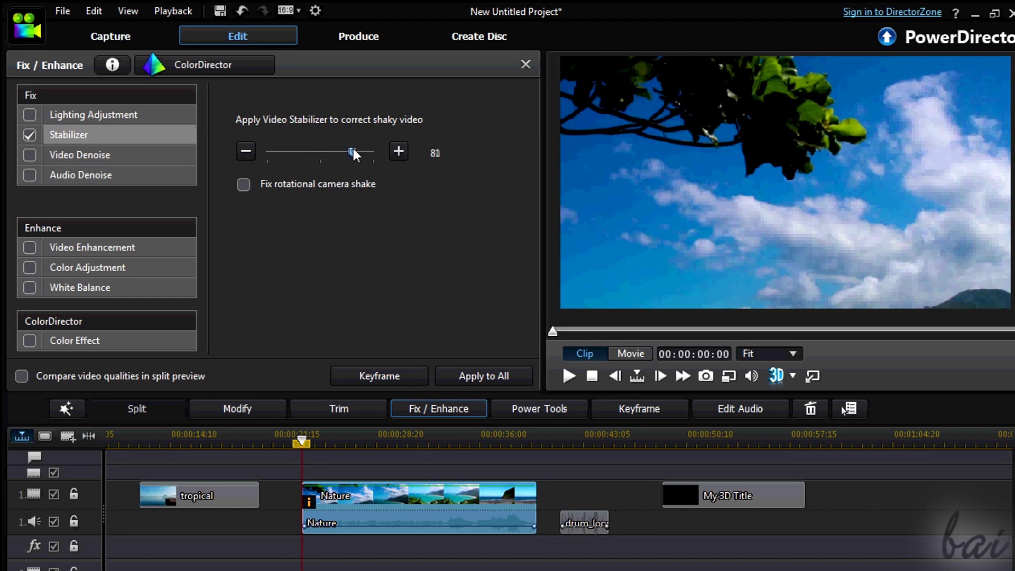
click(29, 135)
click(47, 154)
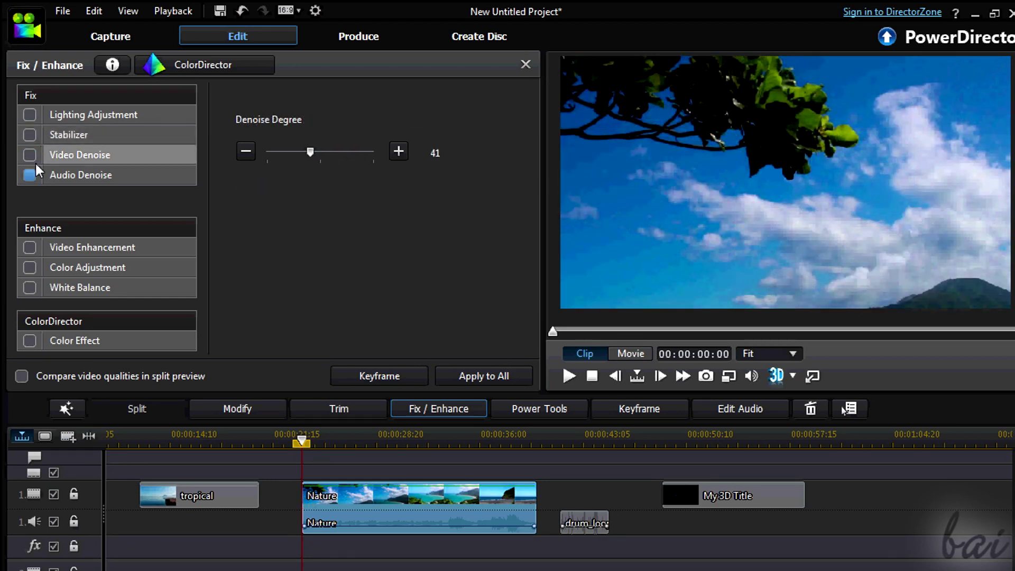
click(50, 247)
Color-adjust the Nature clip: Exposure 120, Brightness -36, Contrast 17, Vibrancy 2, Shadow 77
click(57, 268)
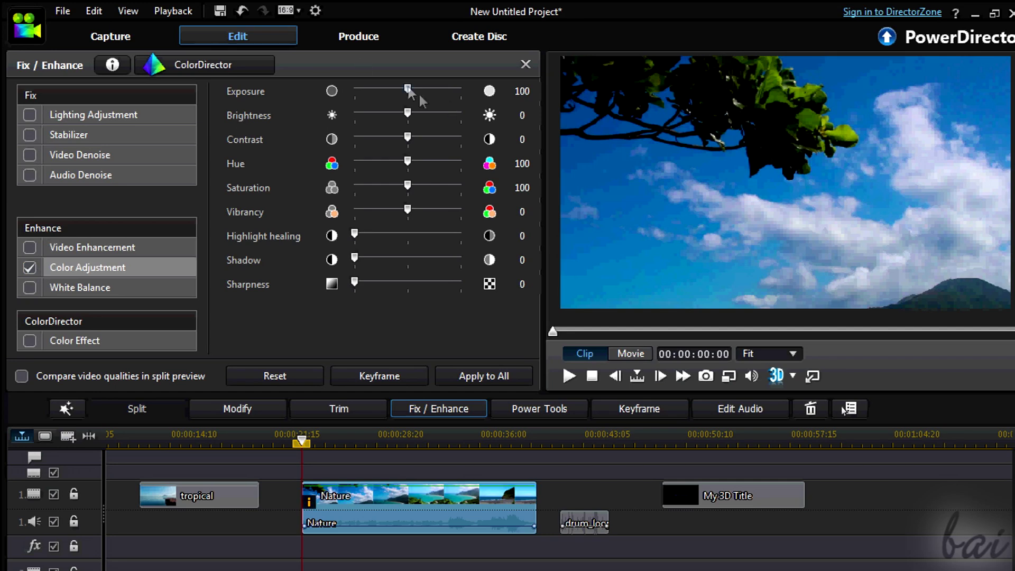
drag(407, 88, 413, 210)
drag(354, 258, 436, 257)
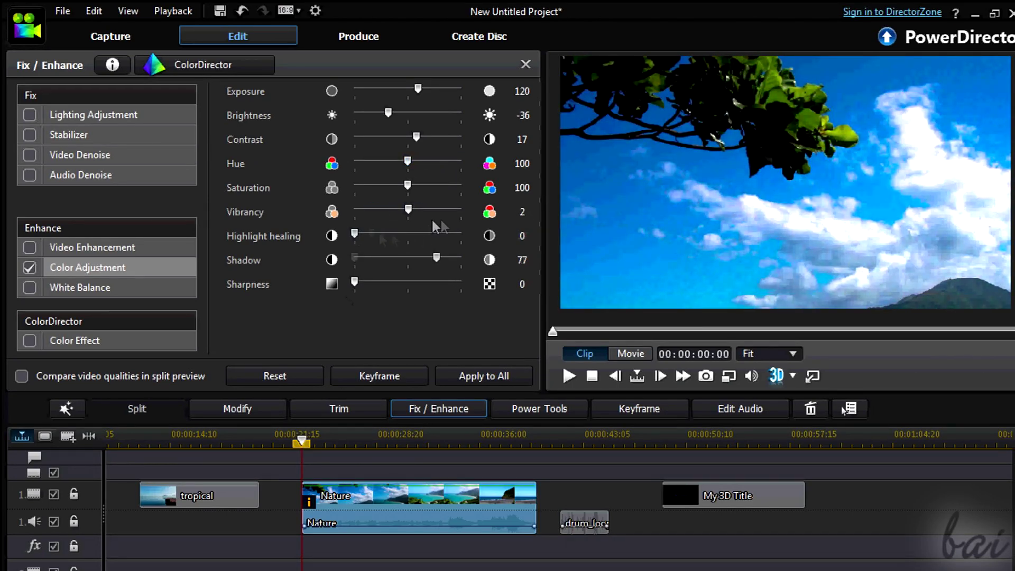
click(29, 267)
click(29, 267)
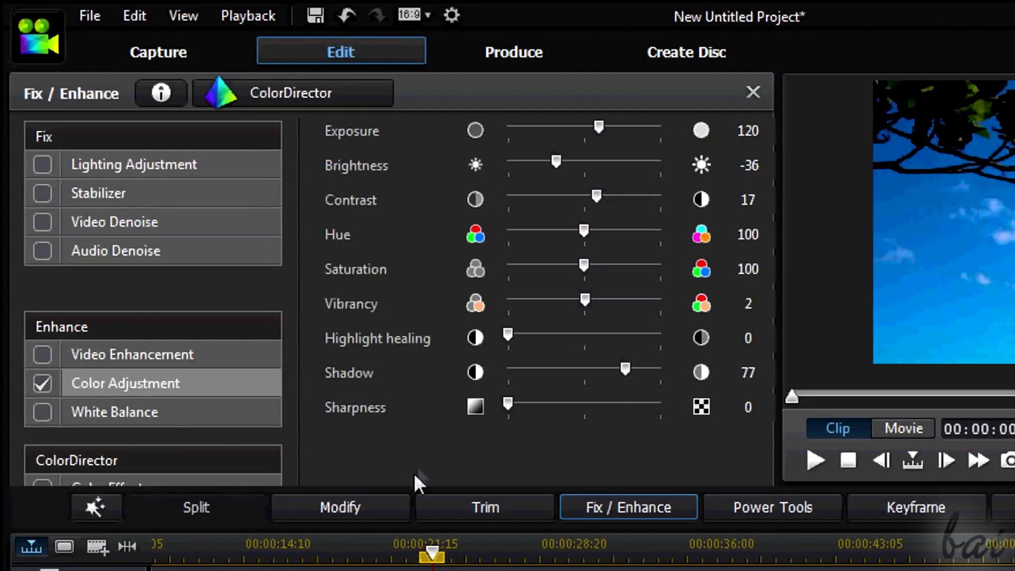
drag(413, 488, 395, 566)
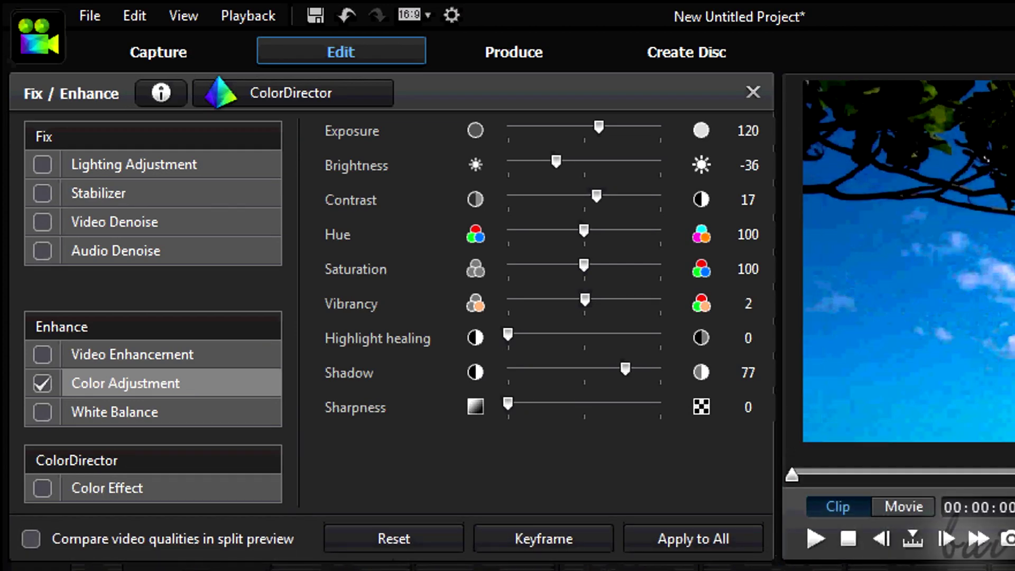
click(546, 549)
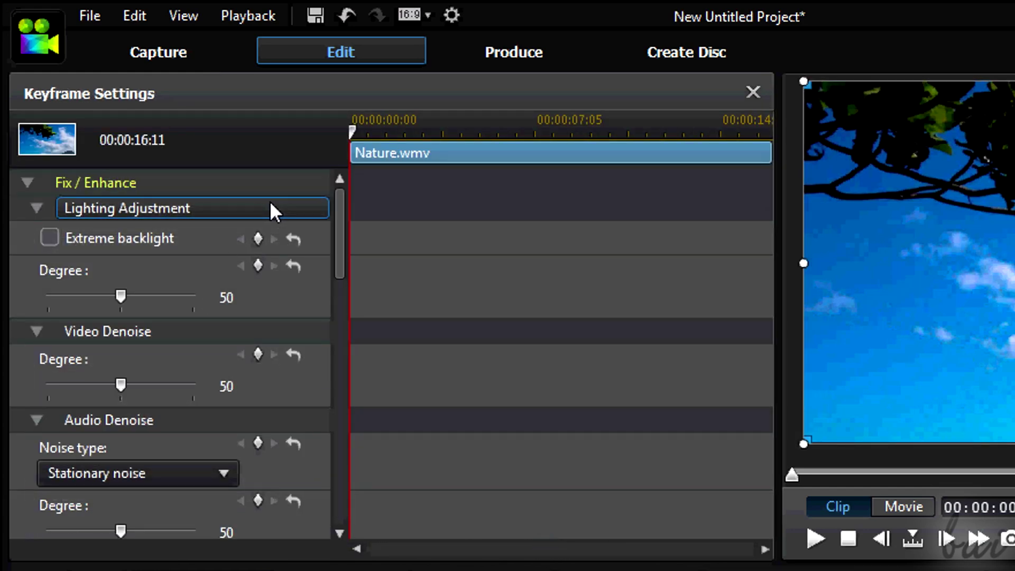
Add a Saturation keyframe at about 7 s with saturation set to 0
drag(352, 131, 499, 133)
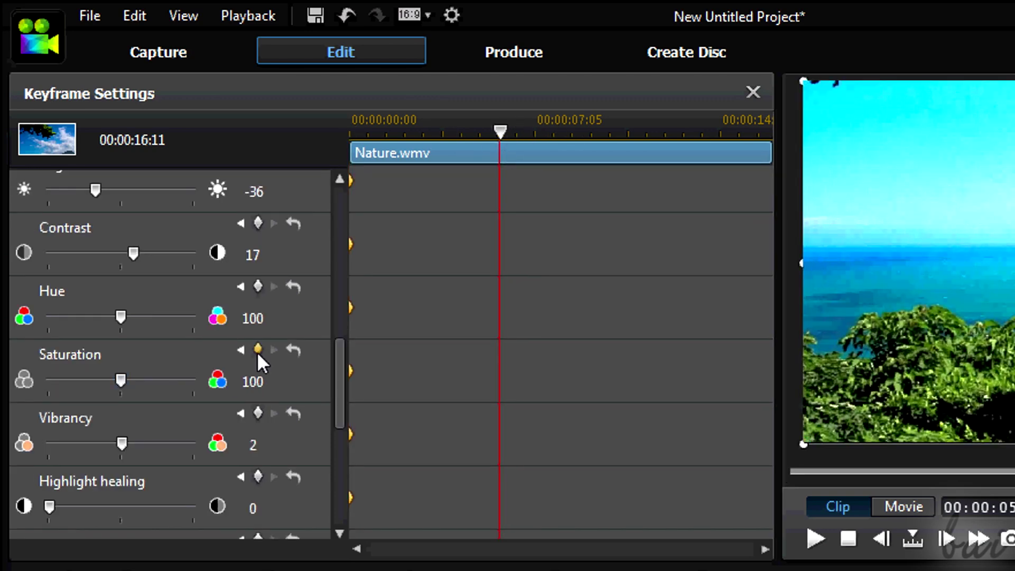
click(258, 349)
drag(121, 380, 50, 380)
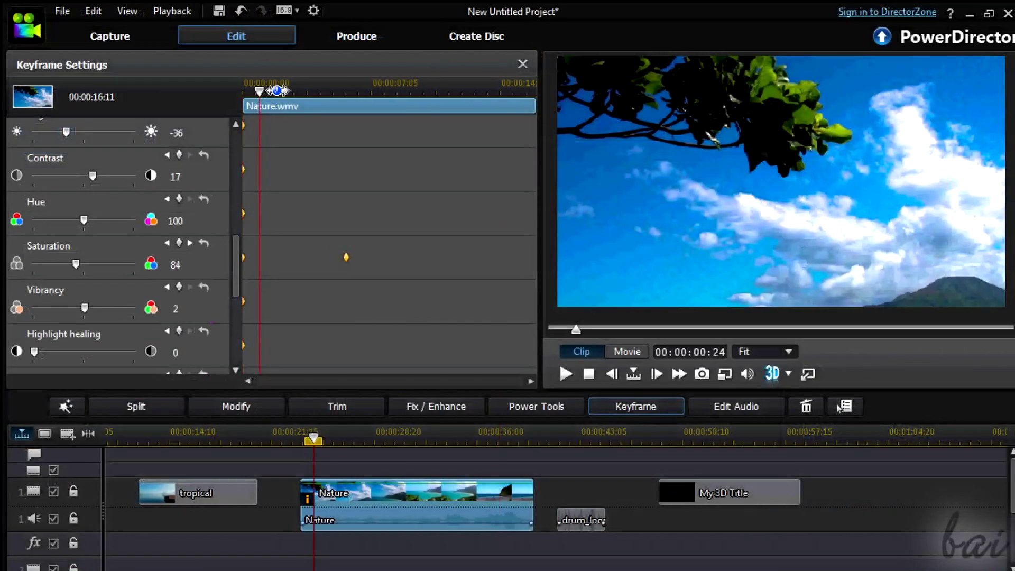
drag(249, 86, 344, 90)
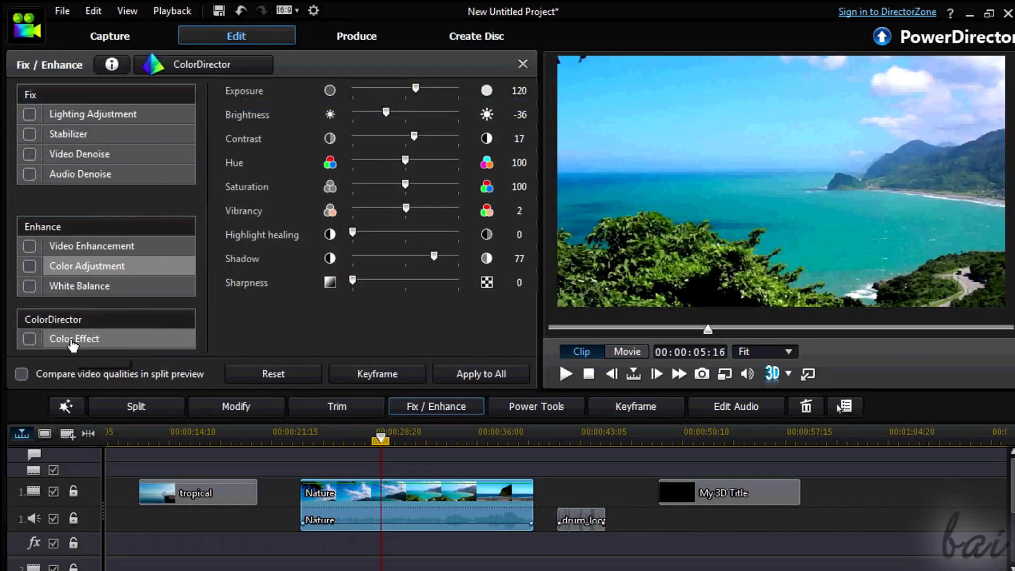
Enable Color Effect, preview 80s Fab and Brown Highlights, and apply Grainy Film
click(29, 338)
click(469, 173)
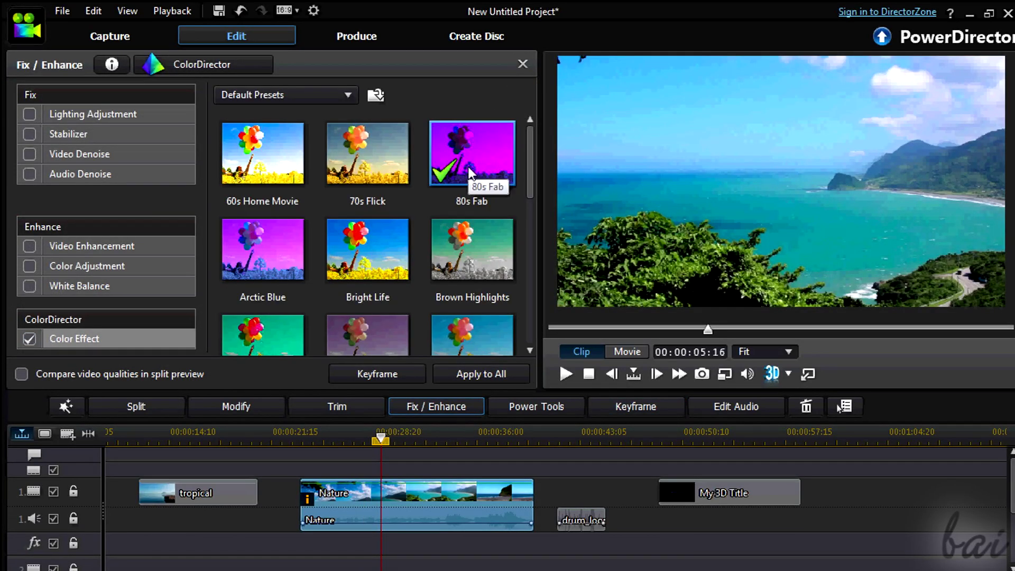
click(468, 249)
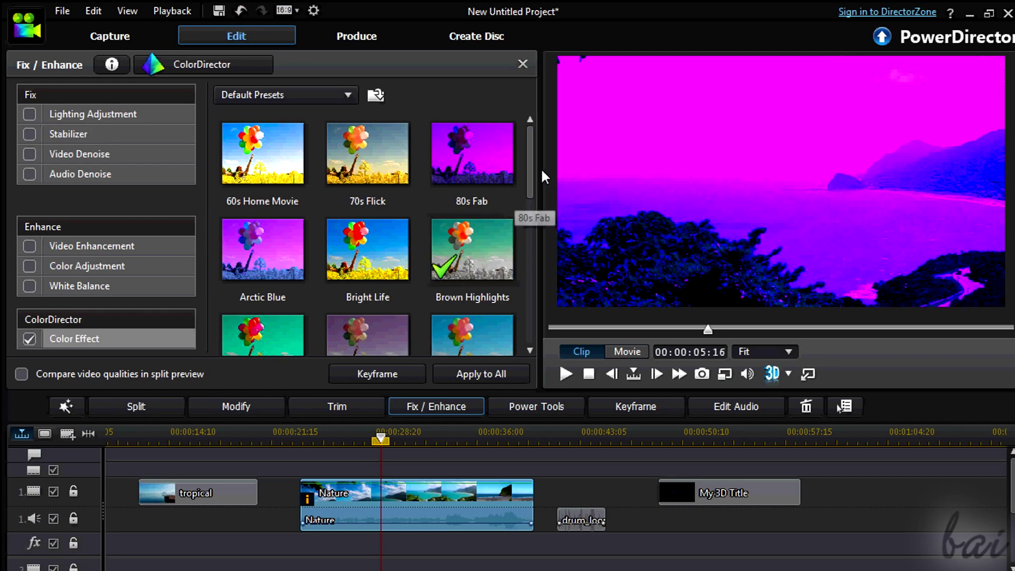
drag(530, 164, 531, 232)
click(478, 198)
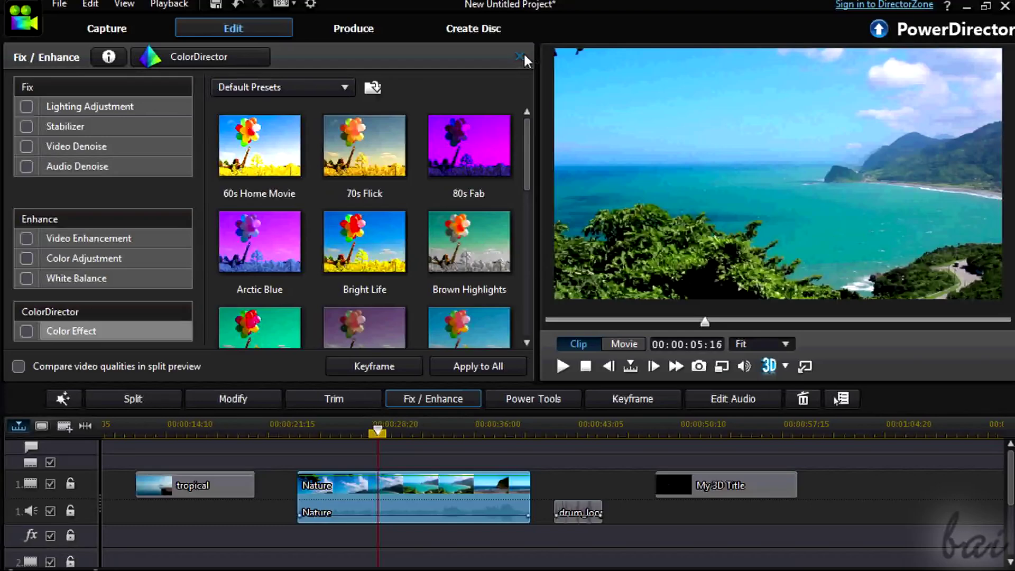
click(519, 56)
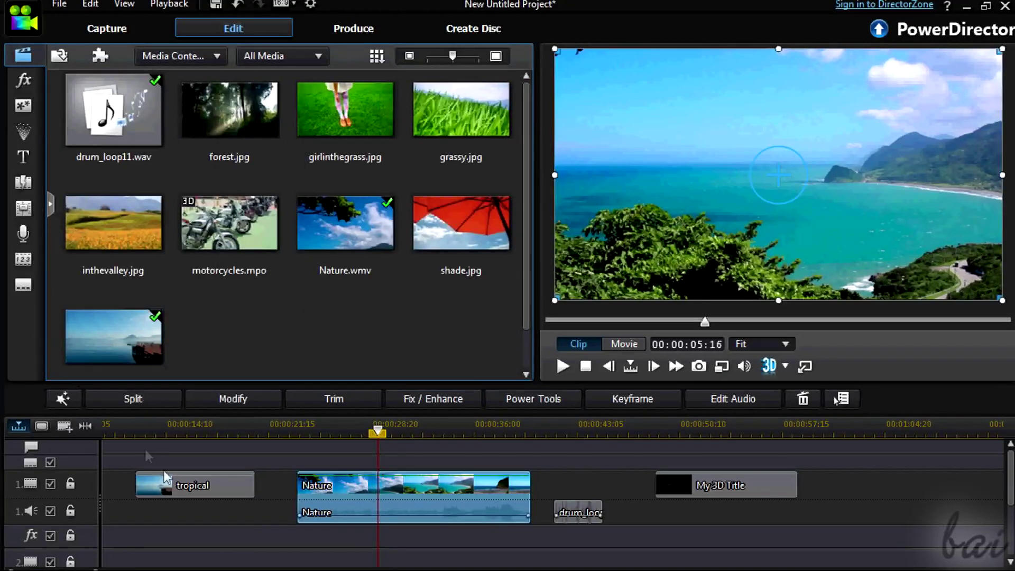
Select the tropical photo and enable Color Adjustment with vibrancy lowered to -44
click(196, 485)
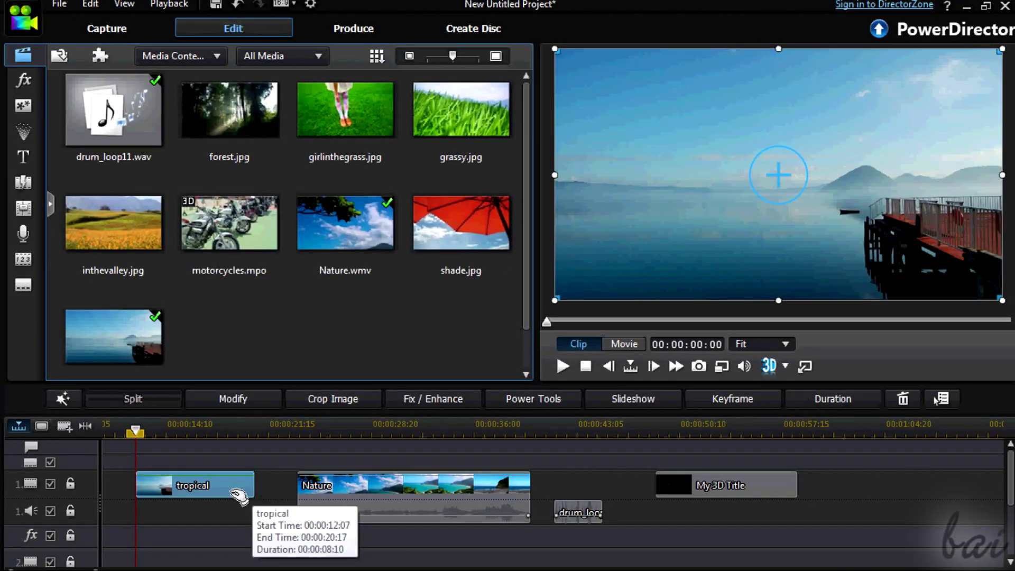
click(531, 398)
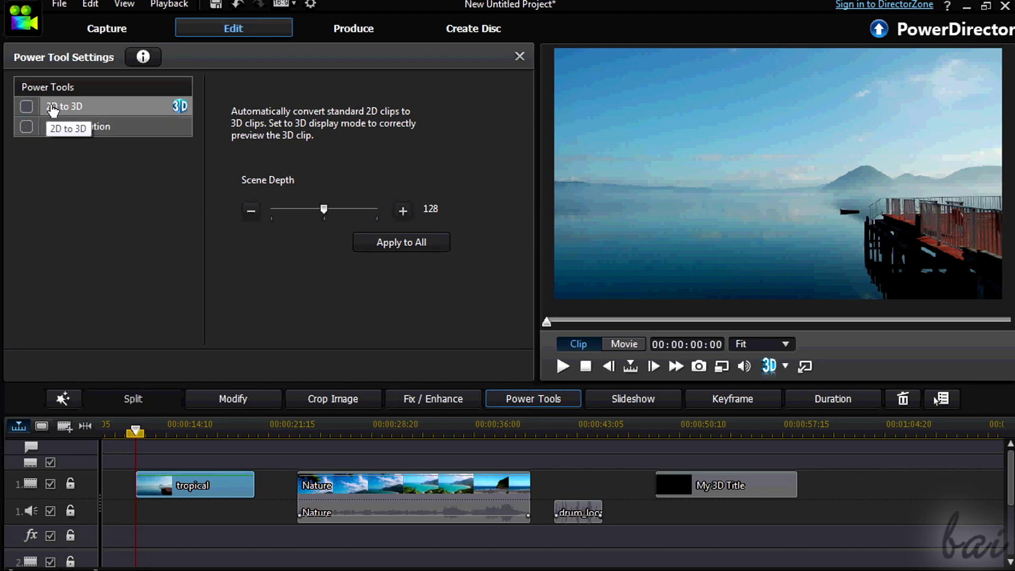
click(519, 56)
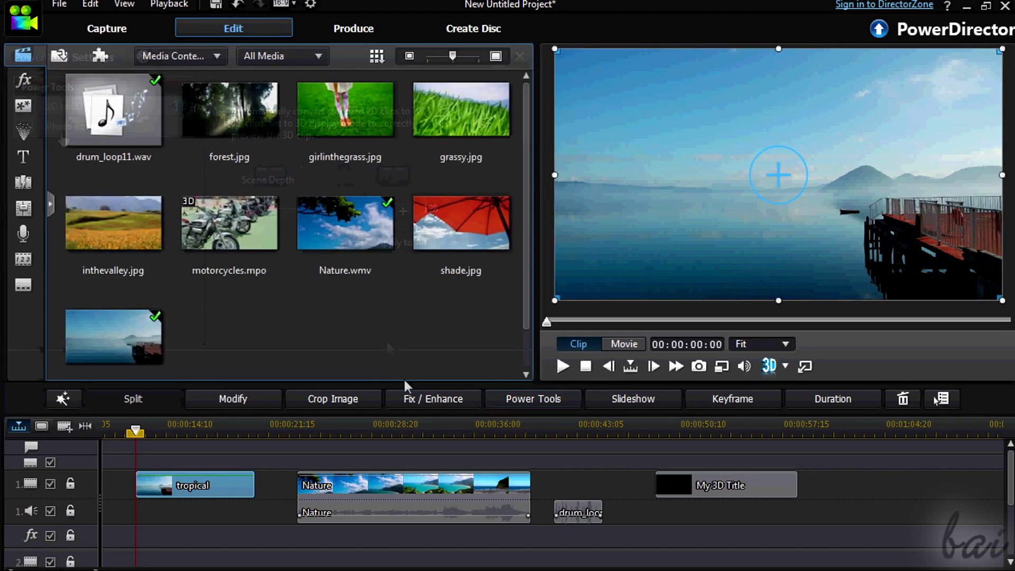
click(429, 400)
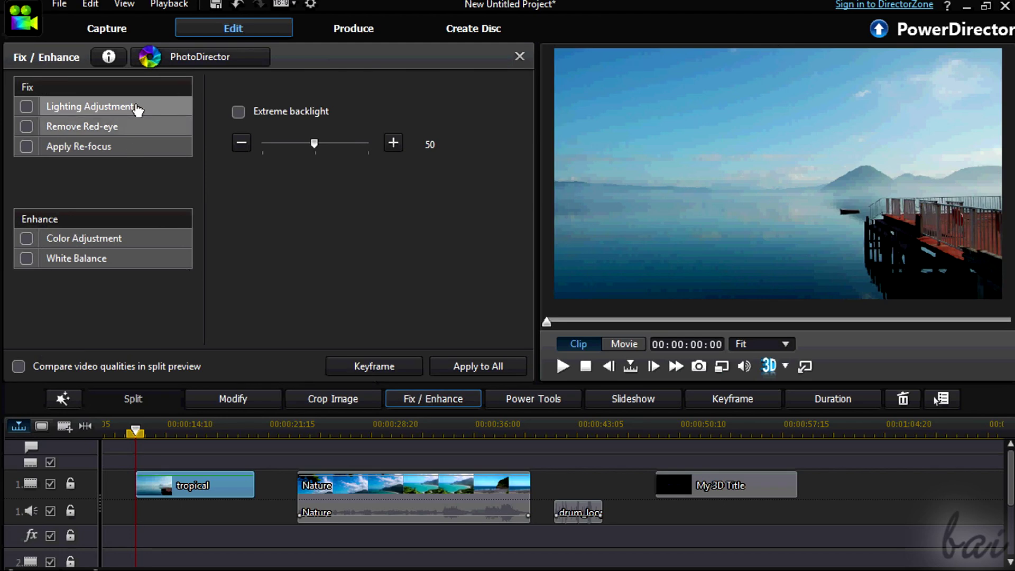
click(25, 107)
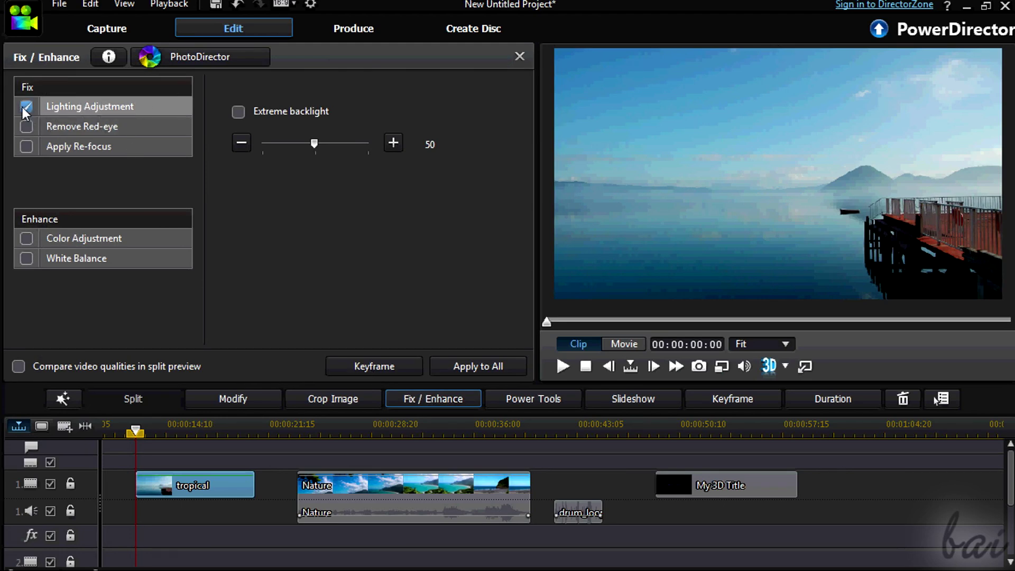
click(25, 107)
click(88, 129)
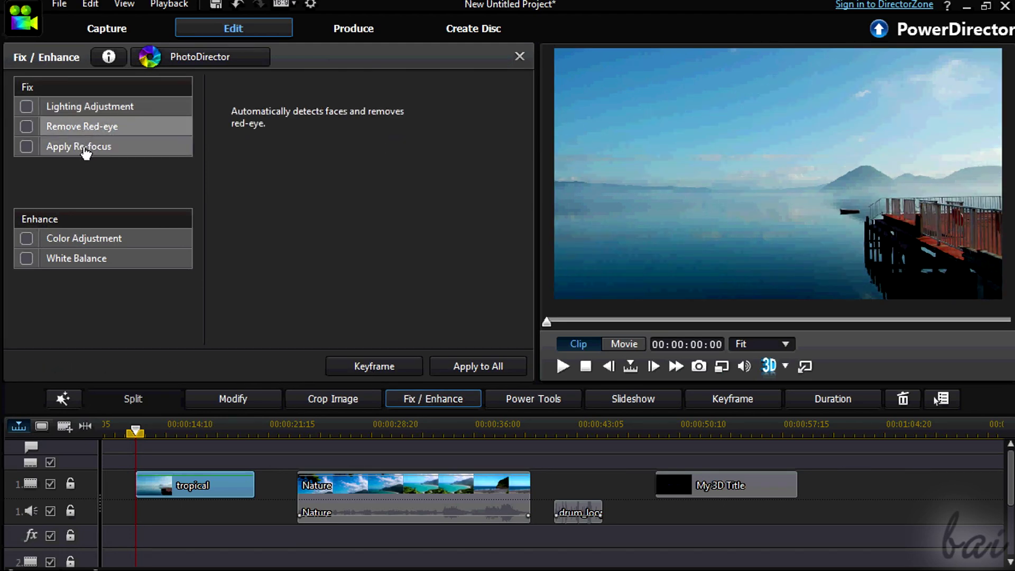
click(98, 148)
click(97, 239)
drag(434, 206, 381, 206)
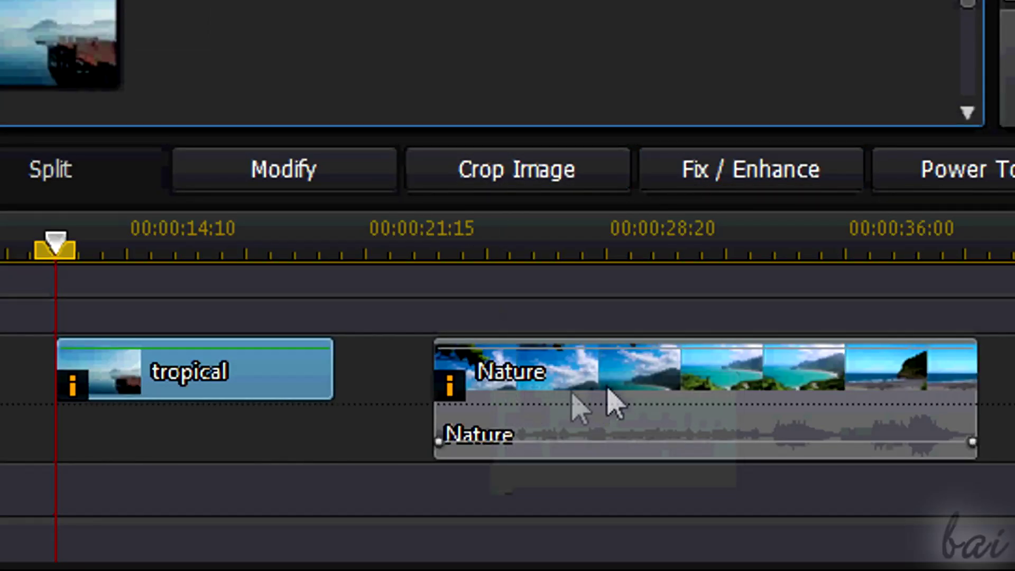
mouse_move(451, 395)
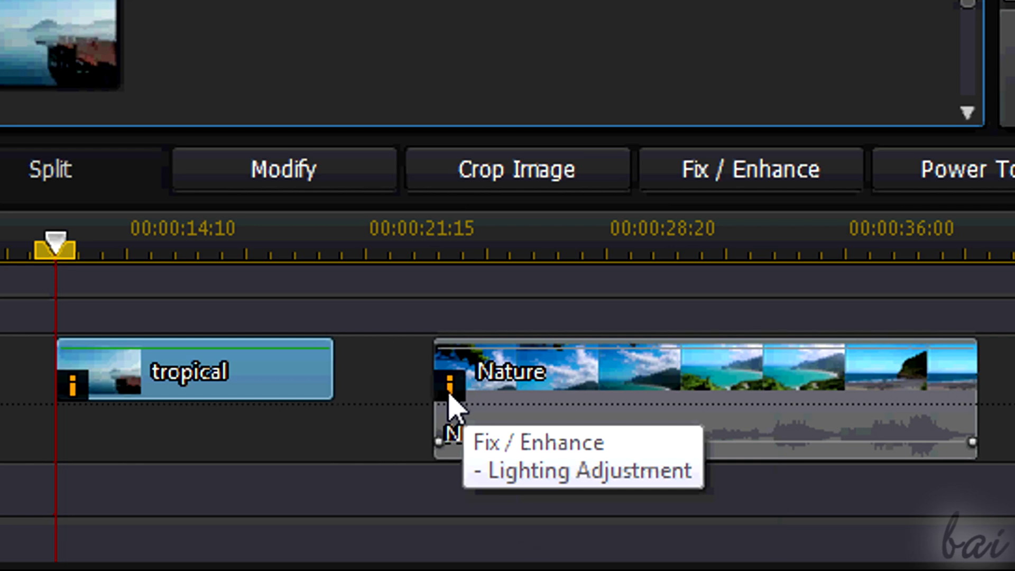
mouse_move(74, 391)
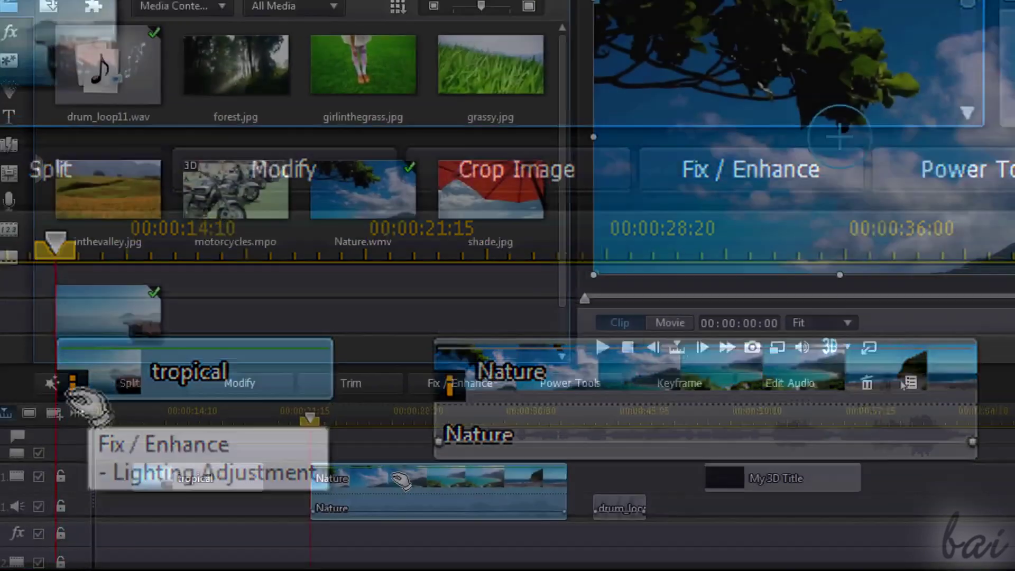
click(626, 372)
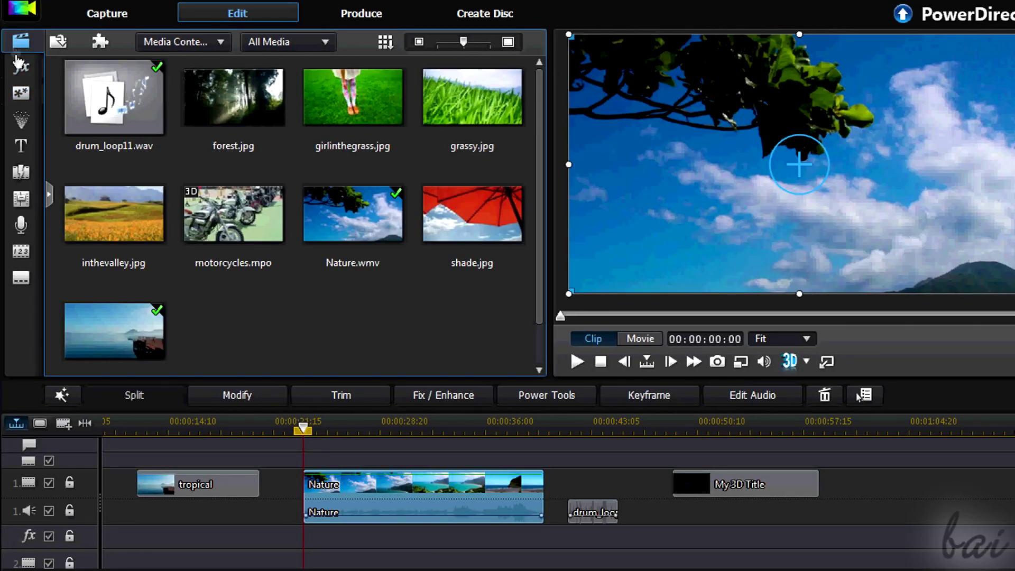
Preview Broken Glass and Dreamy, drop Dreamy onto the Nature clip on video track 1, and scrub it
click(22, 67)
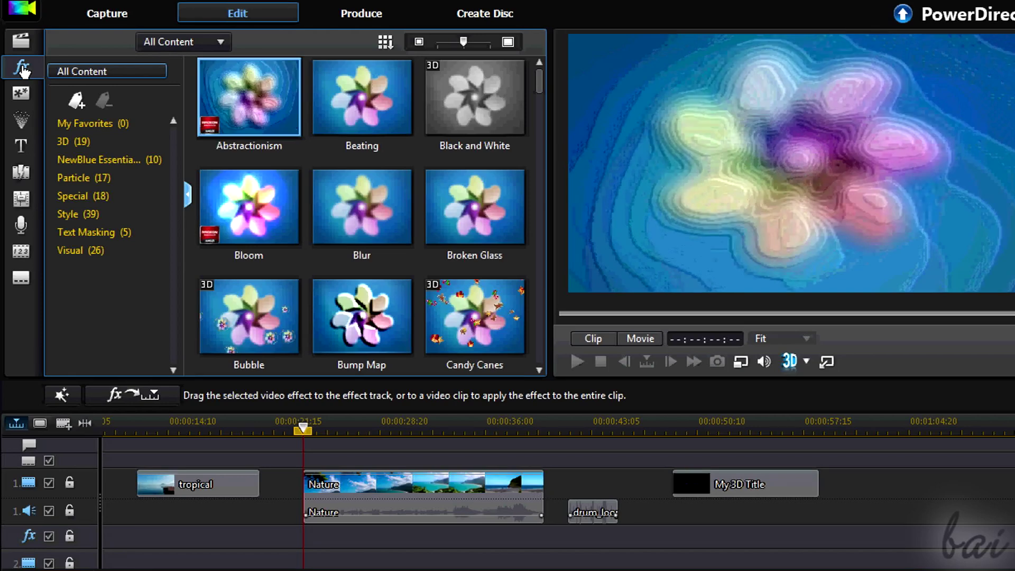
click(487, 228)
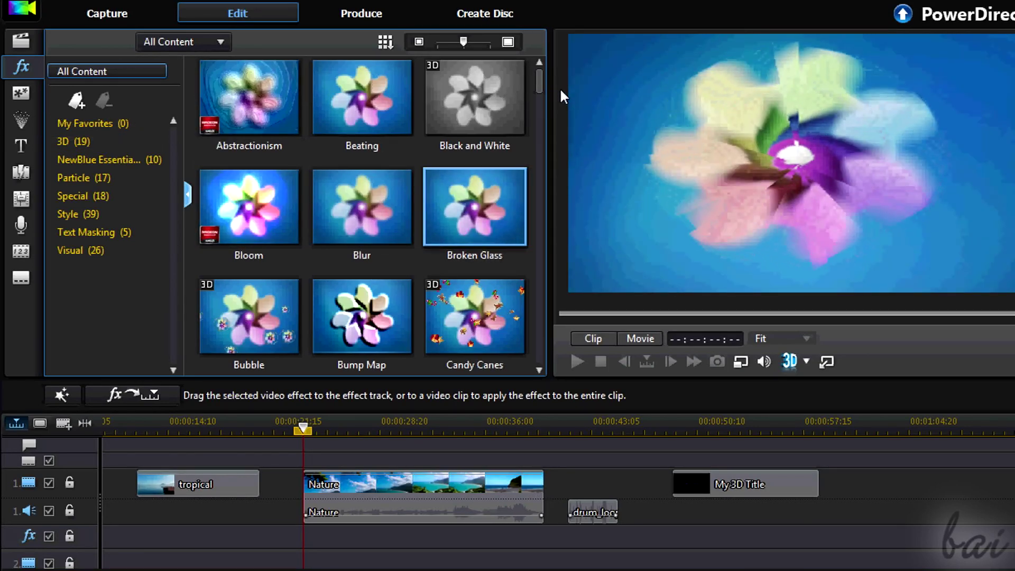
drag(543, 84, 544, 119)
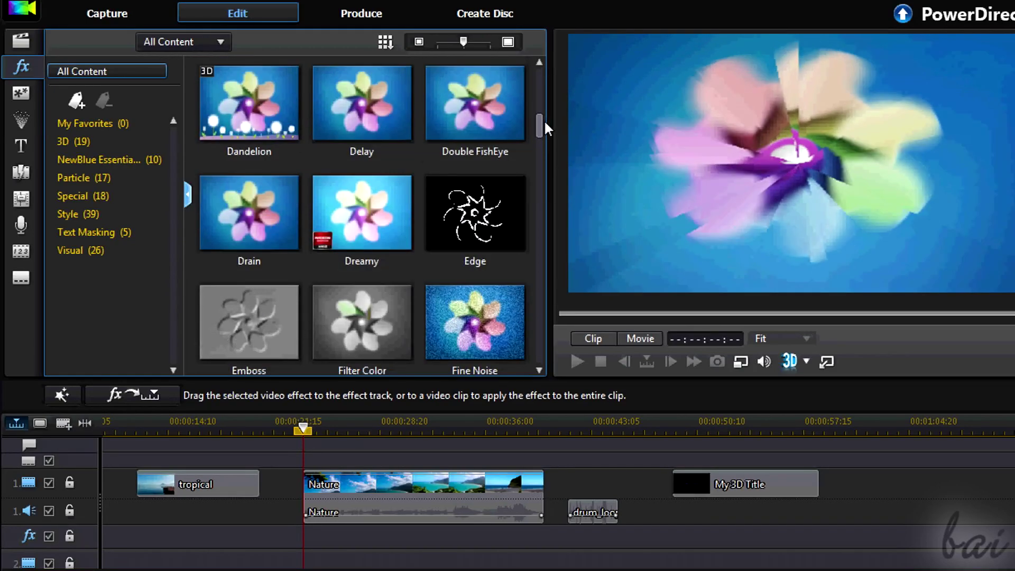
click(387, 227)
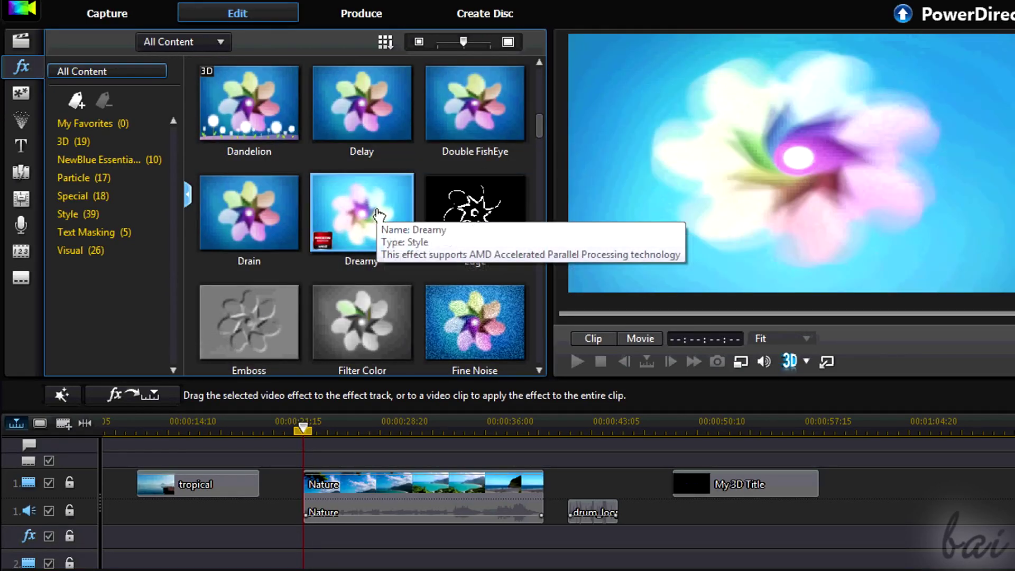
drag(378, 216, 395, 497)
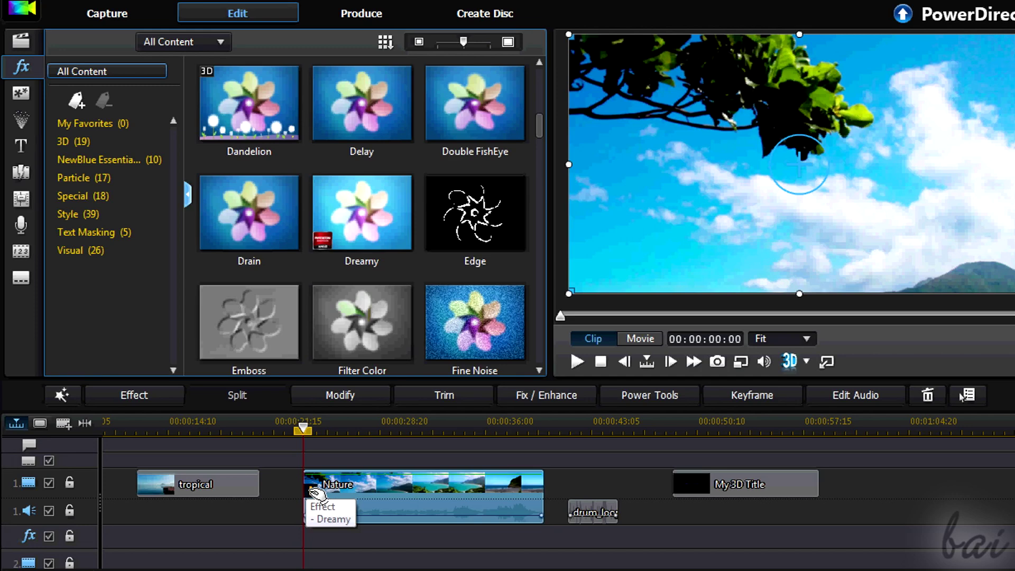
drag(303, 447, 511, 450)
Set the Nature clip's Dreamy effect to Degree 3 and Gradient Depth 118, toggling it to compare
click(418, 489)
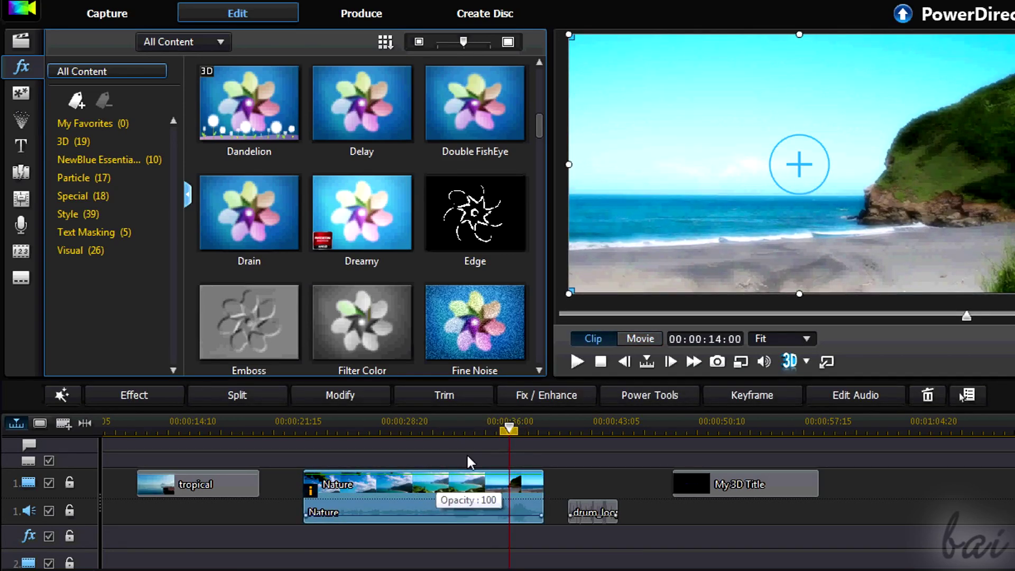
click(159, 401)
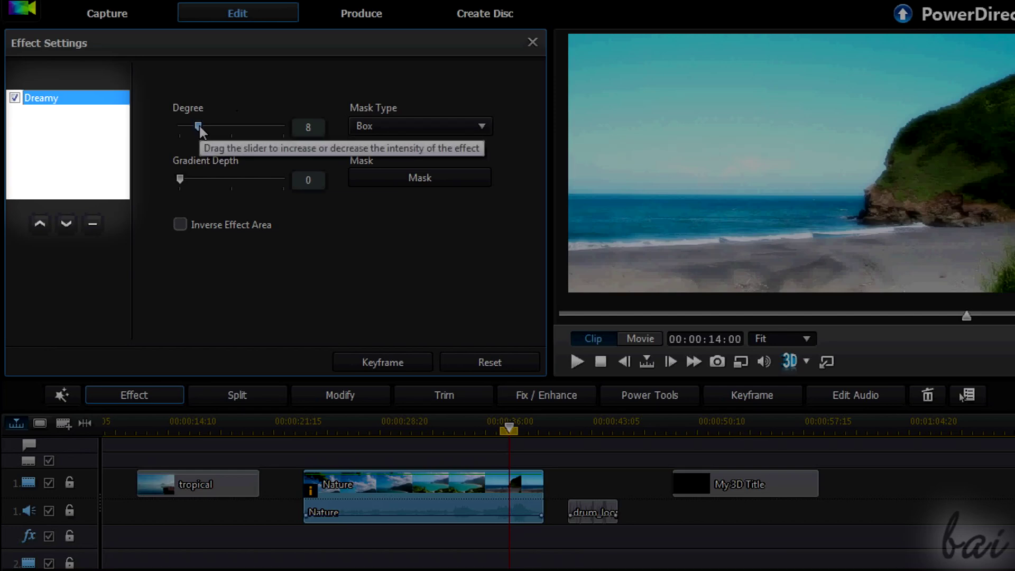
drag(198, 126, 286, 129)
drag(225, 131, 184, 129)
click(15, 99)
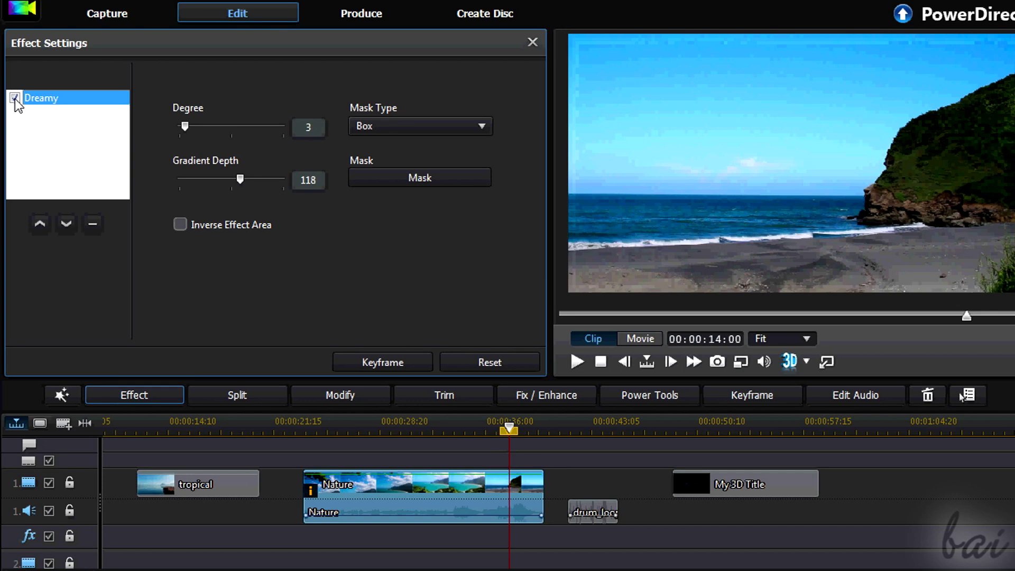
click(15, 98)
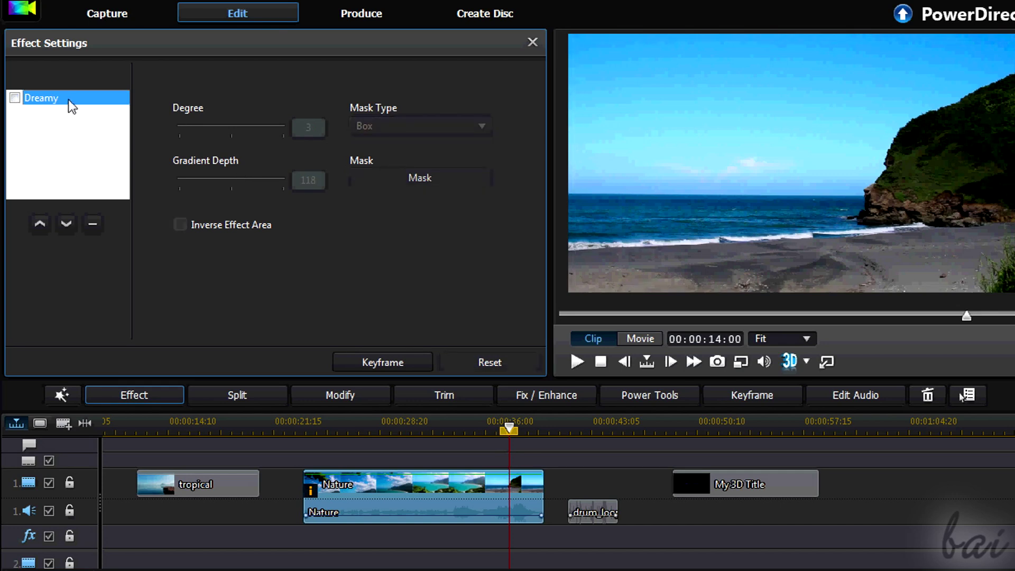
click(15, 97)
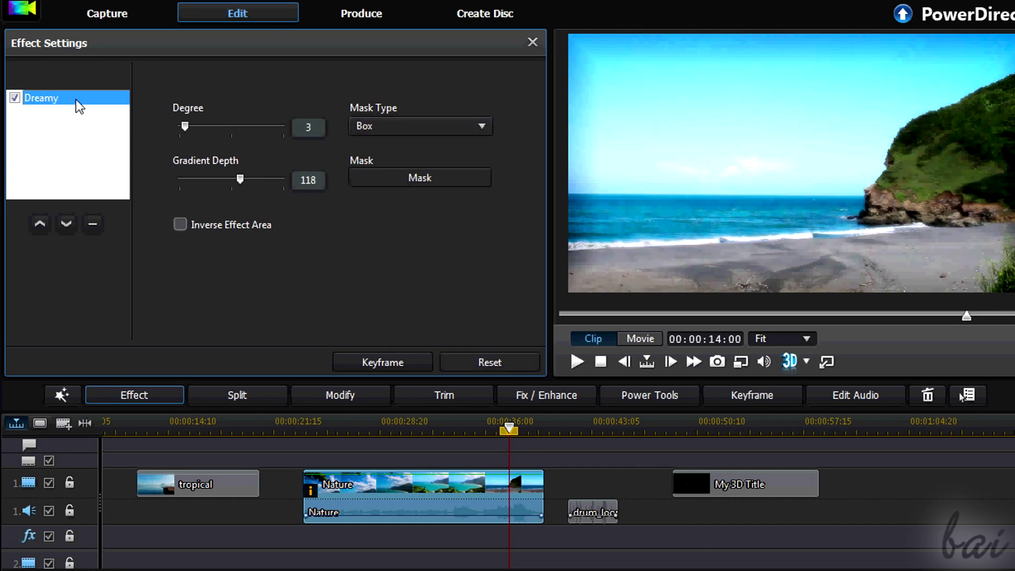
Remove Dreamy from the Nature clip, add Bloom and Blur, and show Blur's settings at Degree 5
click(93, 224)
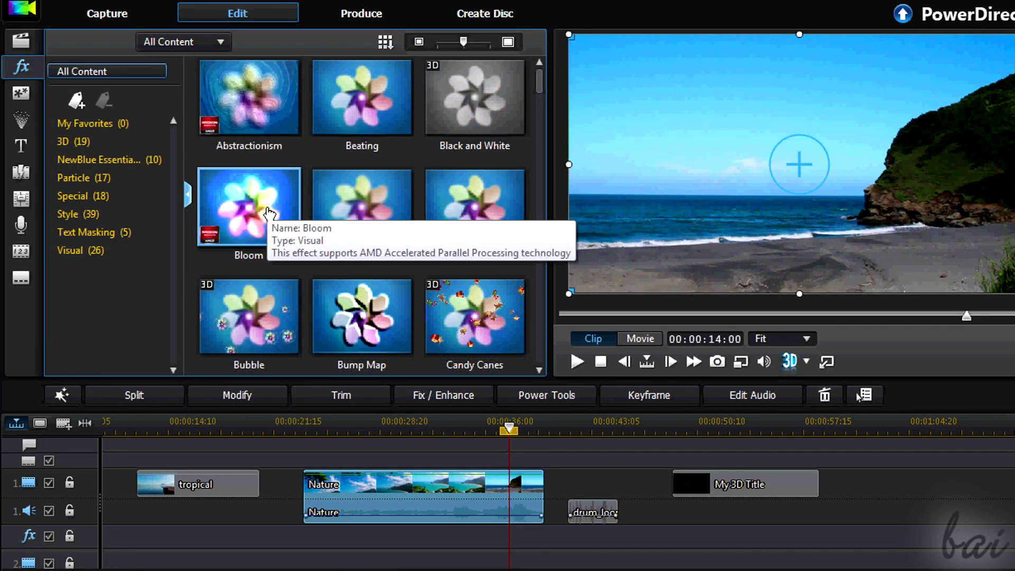
drag(275, 222, 370, 486)
click(368, 209)
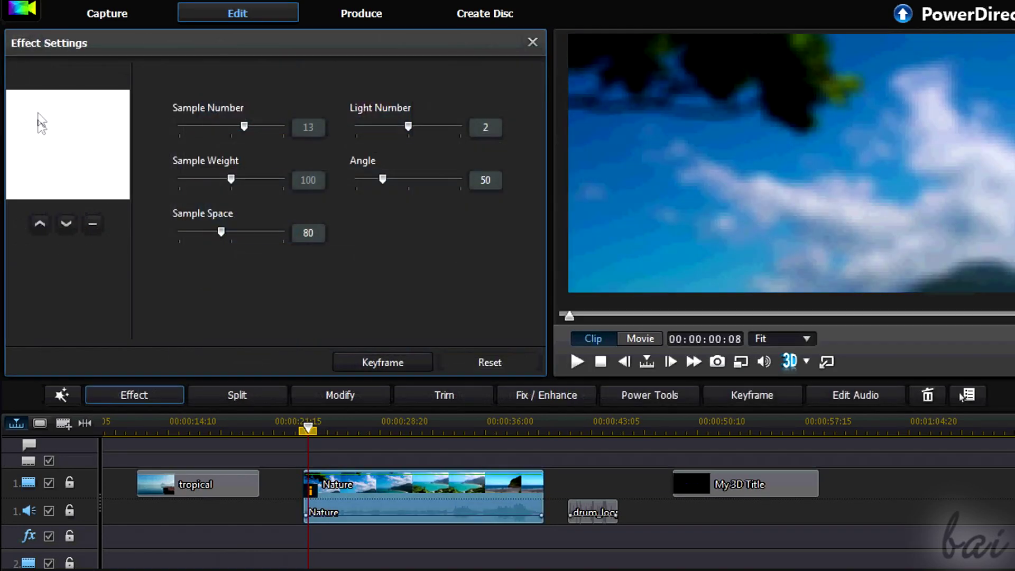
click(55, 114)
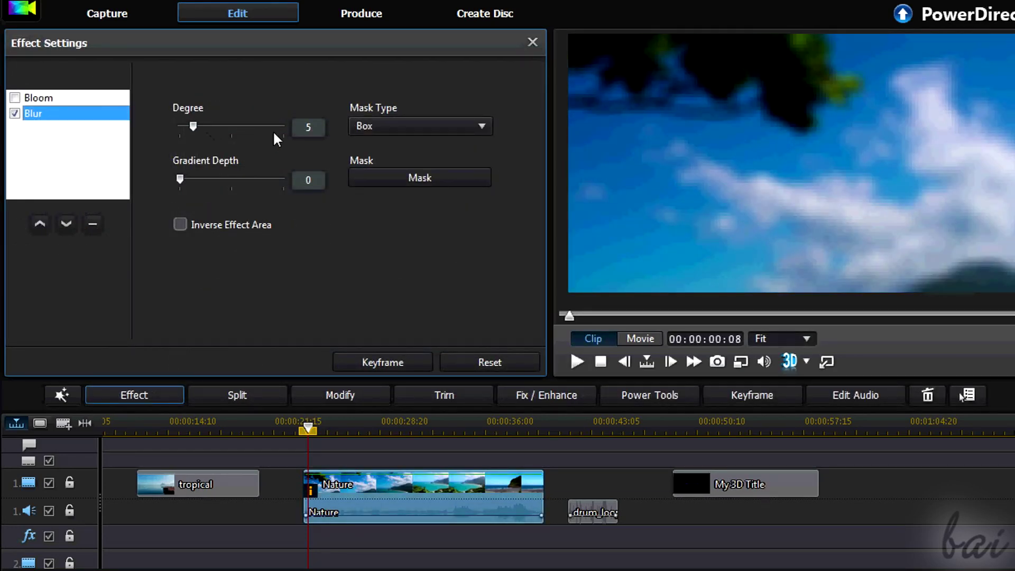
Open the Nature clip's effect keyframes and expand the Bloom and Blur attributes
click(391, 368)
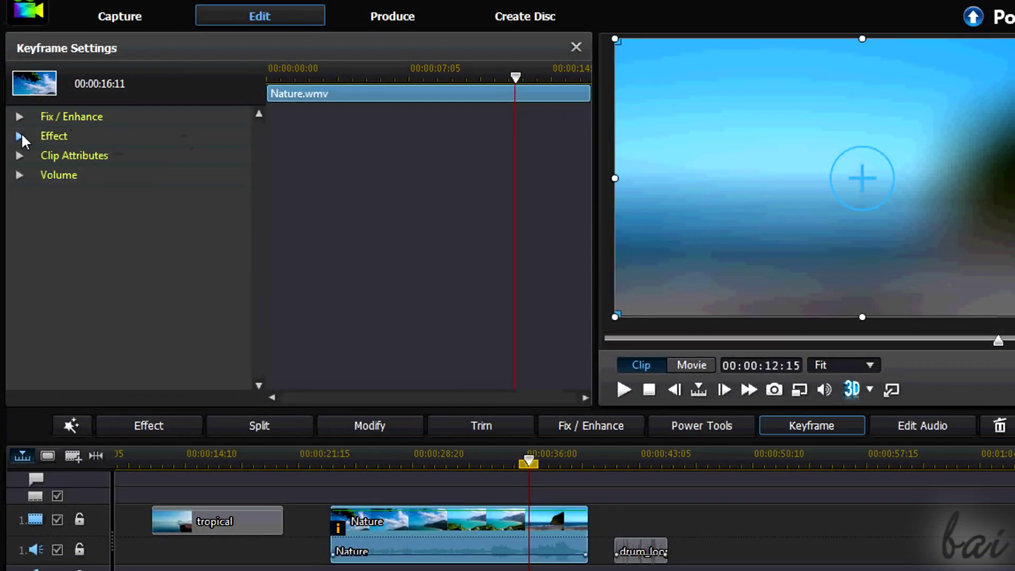
click(15, 124)
click(59, 177)
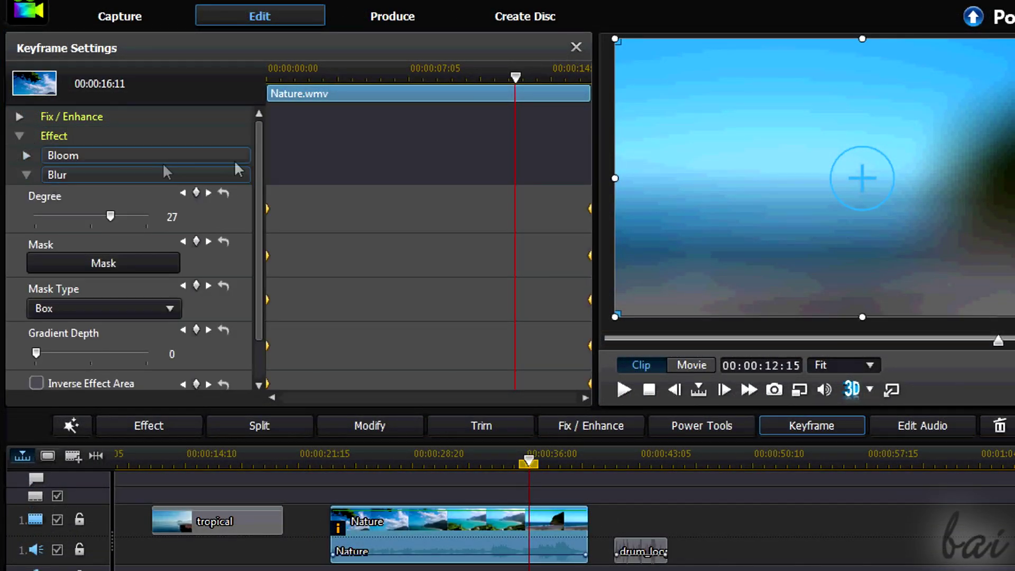
scroll(246, 227, down, 2)
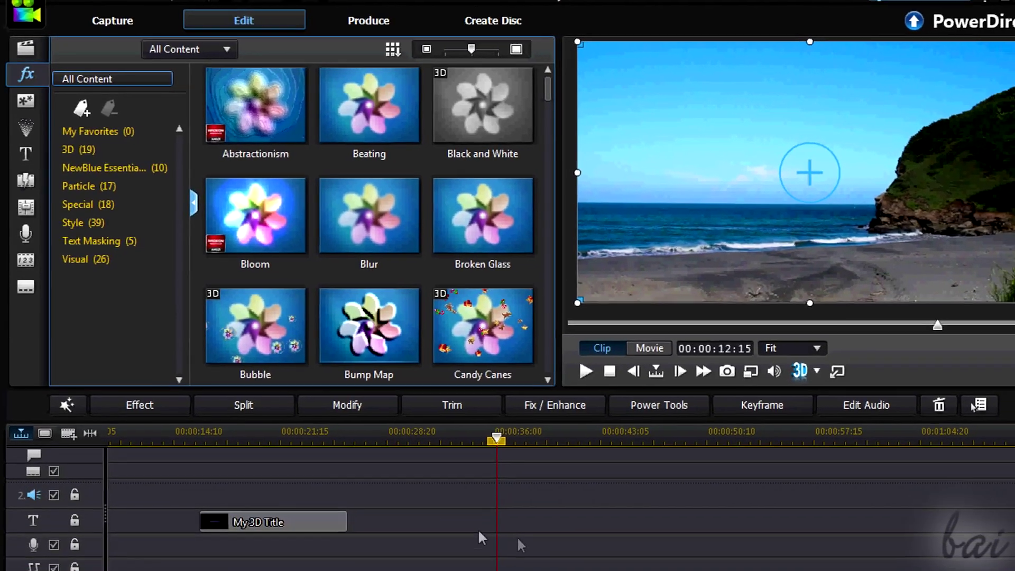
Select the My 3D Title clip and play it back from its start at 00:00:11:03
drag(243, 522, 183, 526)
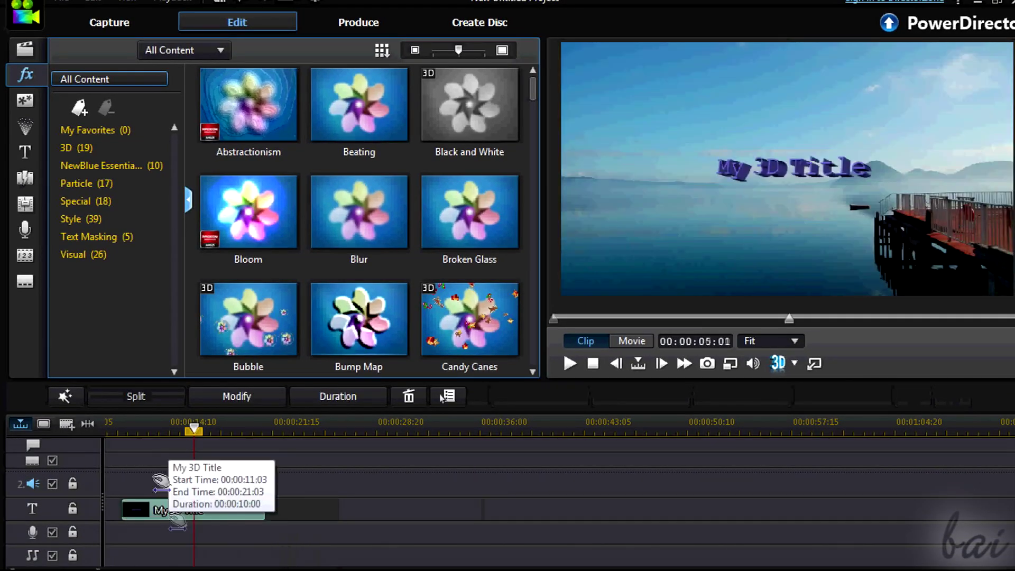
drag(158, 481, 159, 482)
click(126, 425)
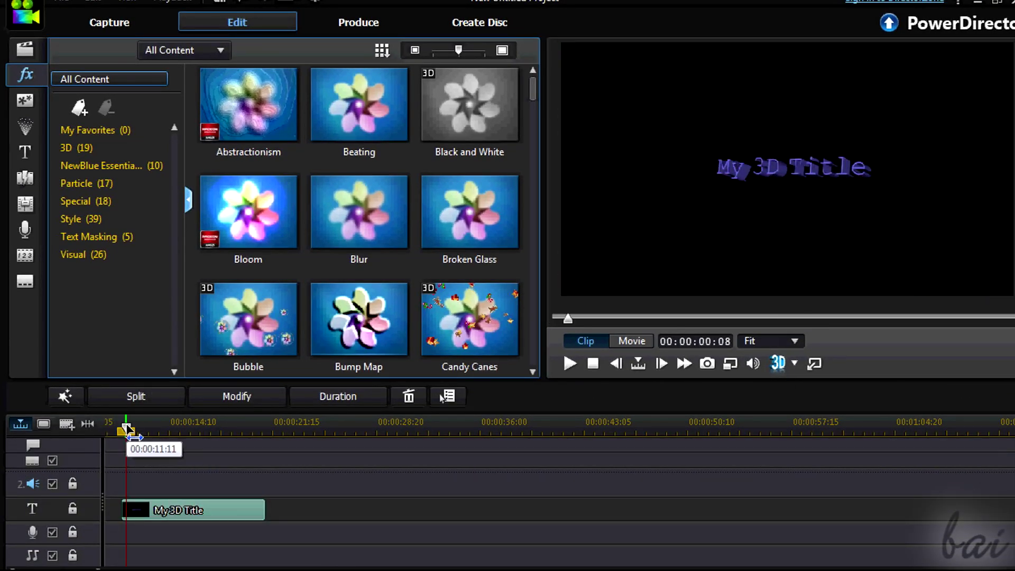
click(576, 364)
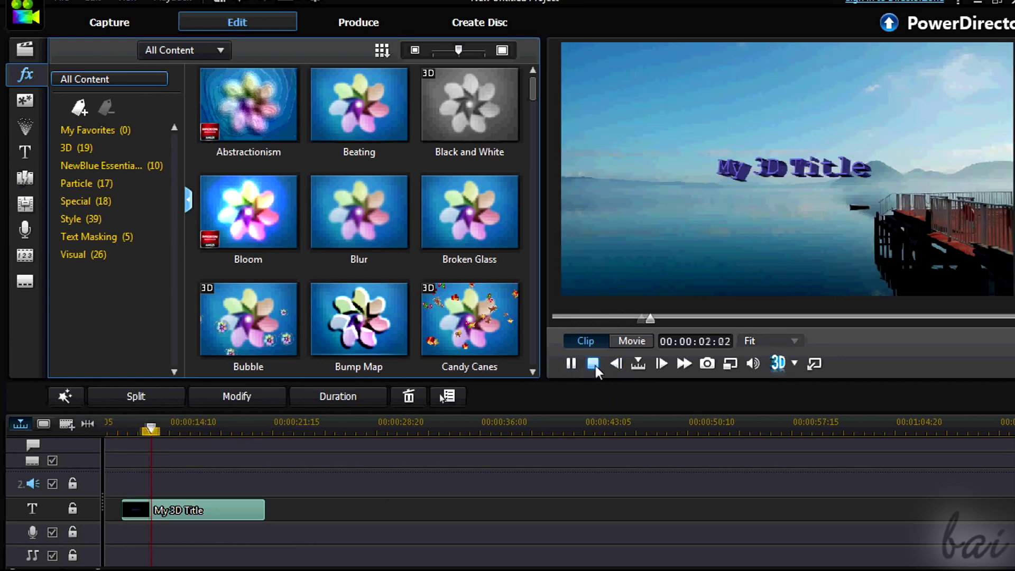
click(568, 365)
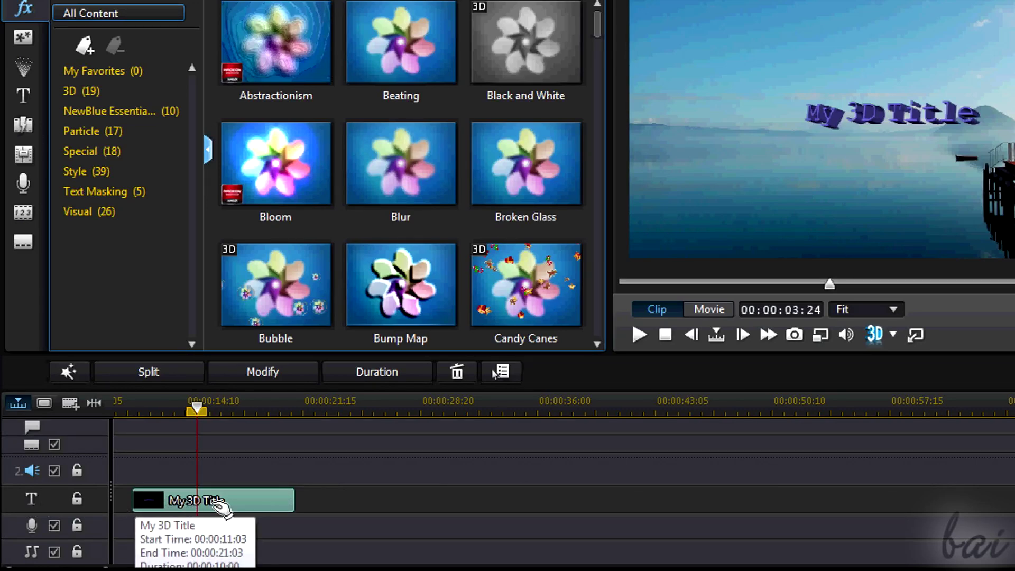
scroll(219, 505, up, 5)
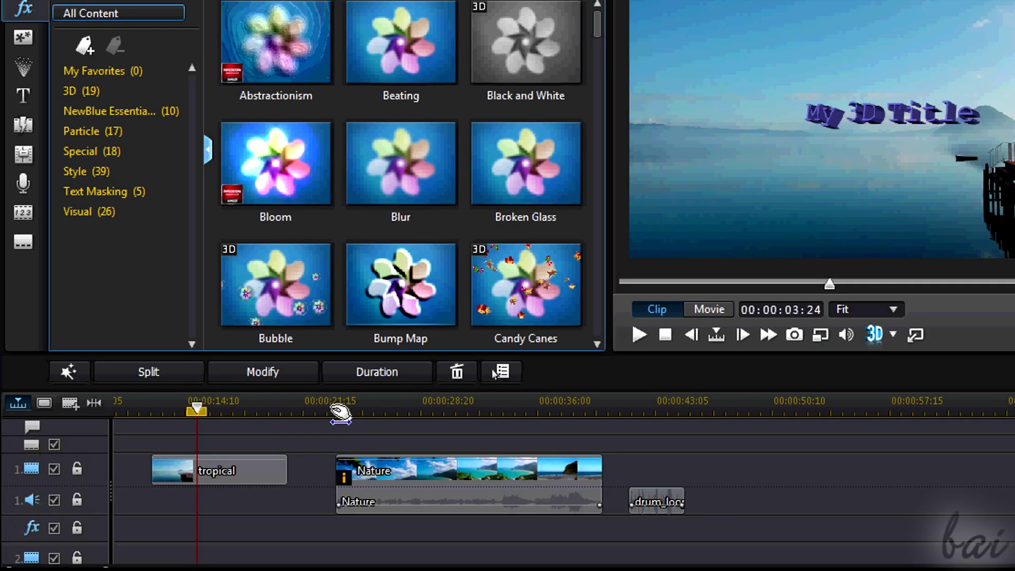
Drag the My 3D Title clip onto video track 1 at about 00:00:47:23, after Nature
drag(340, 414, 811, 479)
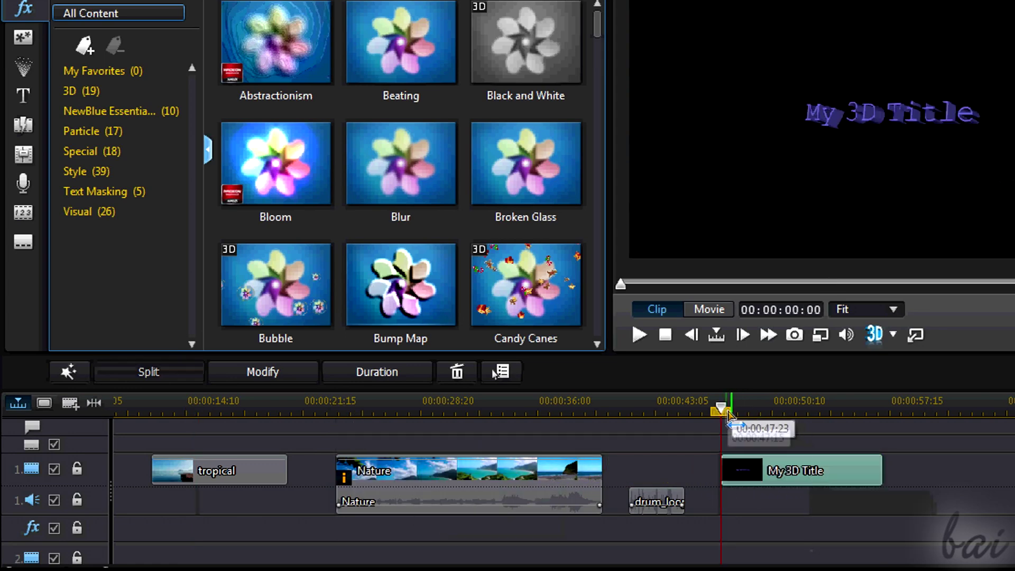
drag(729, 417, 730, 418)
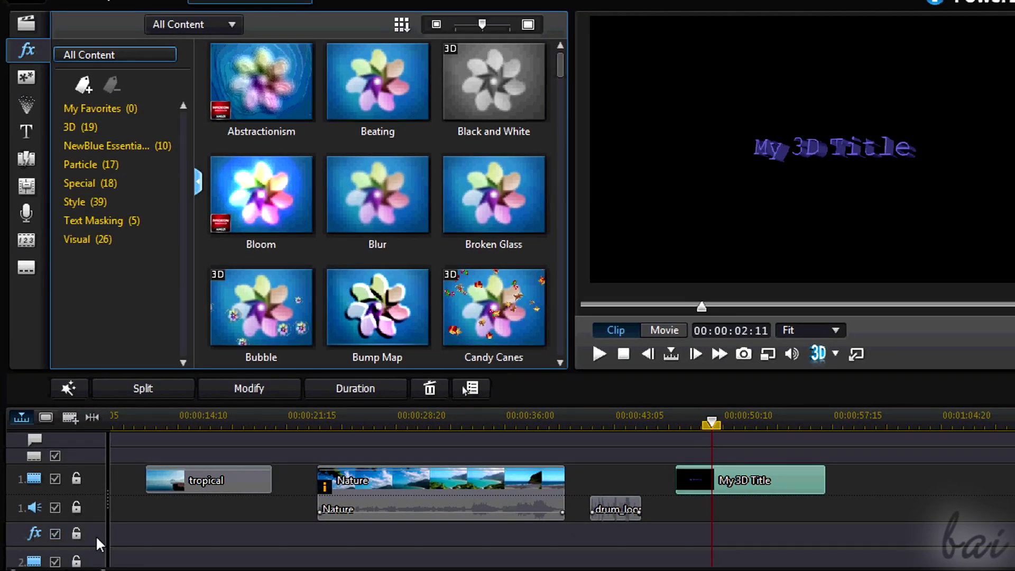
Drop Gaussian Blur onto the fx track under My 3D Title and trim it to about 7 seconds
scroll(377, 204, down, 5)
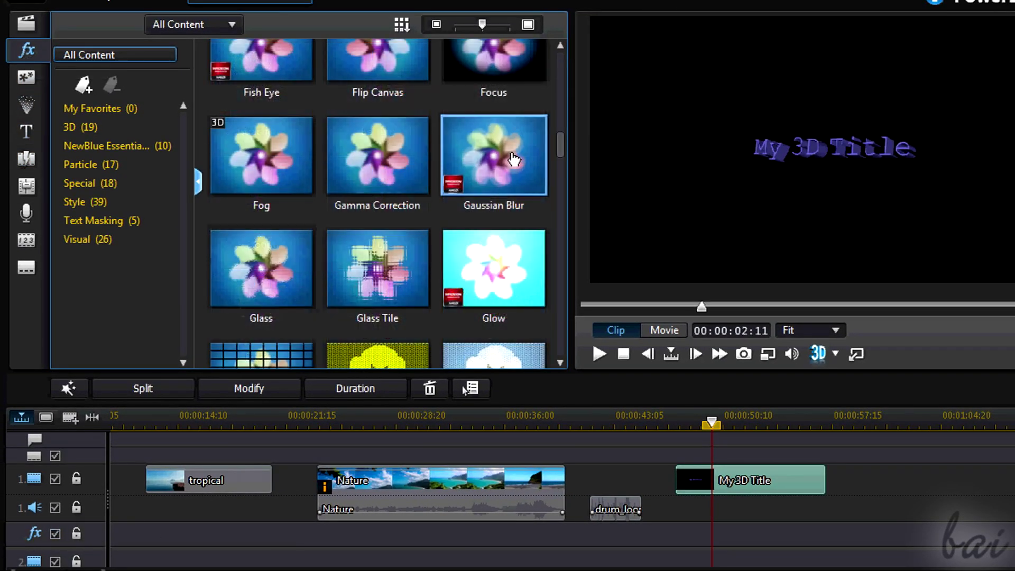
drag(516, 159, 687, 535)
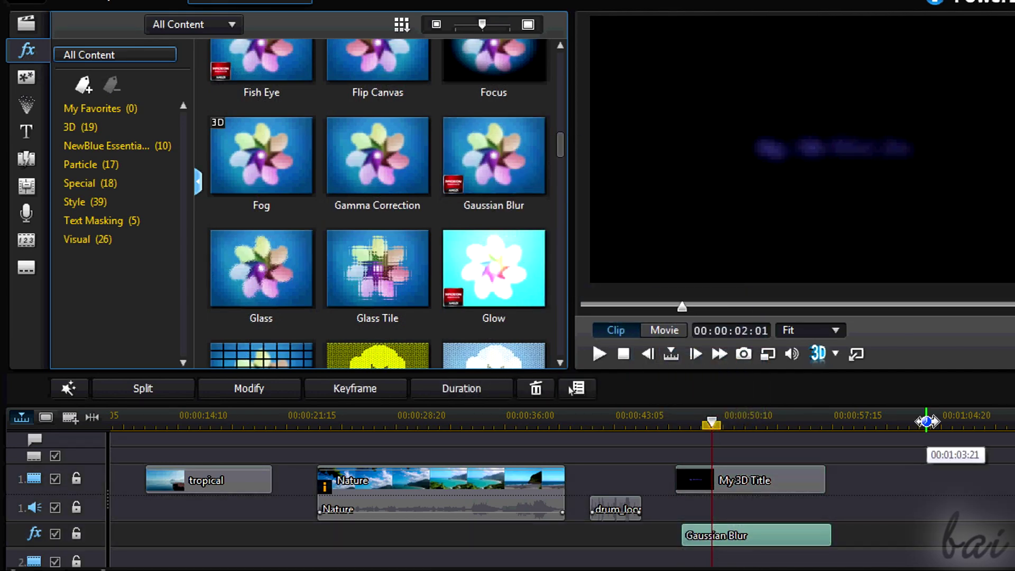
drag(758, 535, 831, 535)
drag(566, 510, 391, 510)
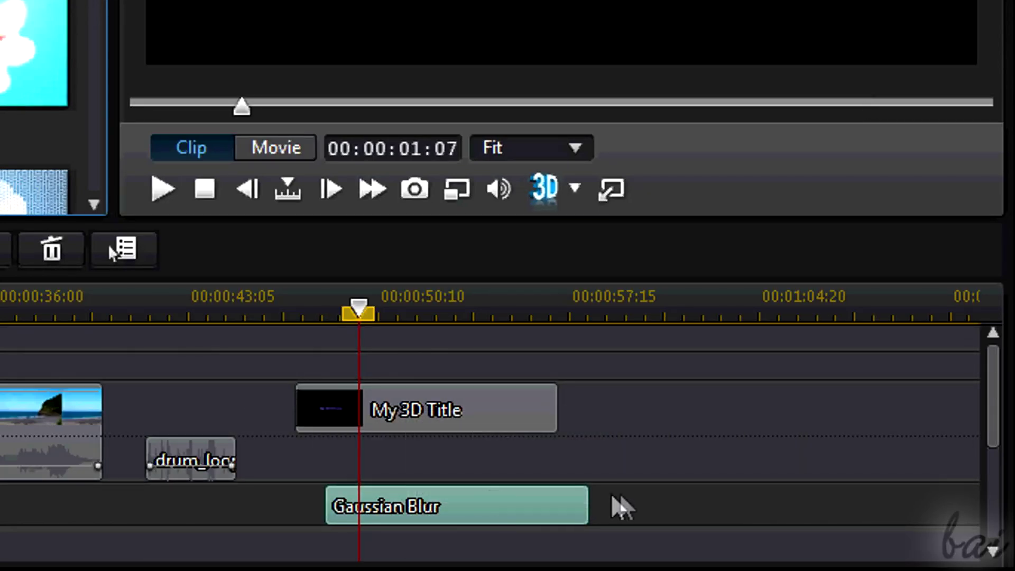
drag(587, 511, 509, 510)
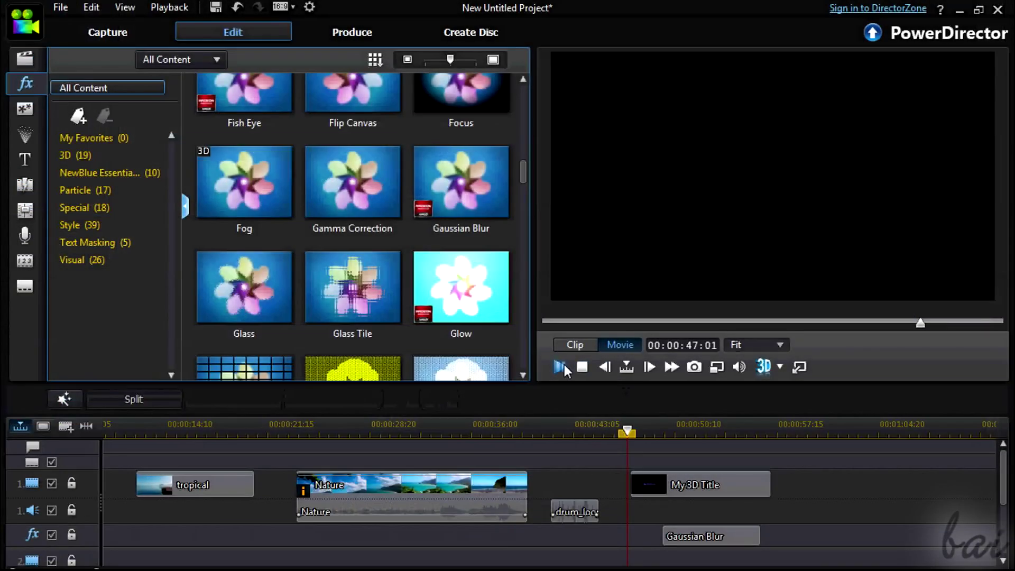
Play back the Nature clip with the blurred title, then open the Gaussian Blur clip's settings
click(162, 188)
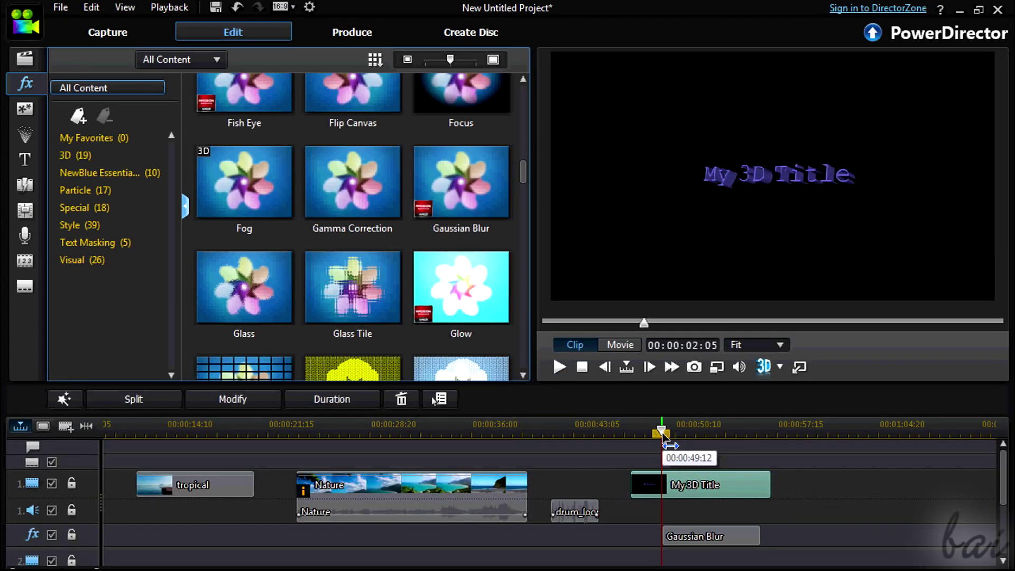
click(661, 435)
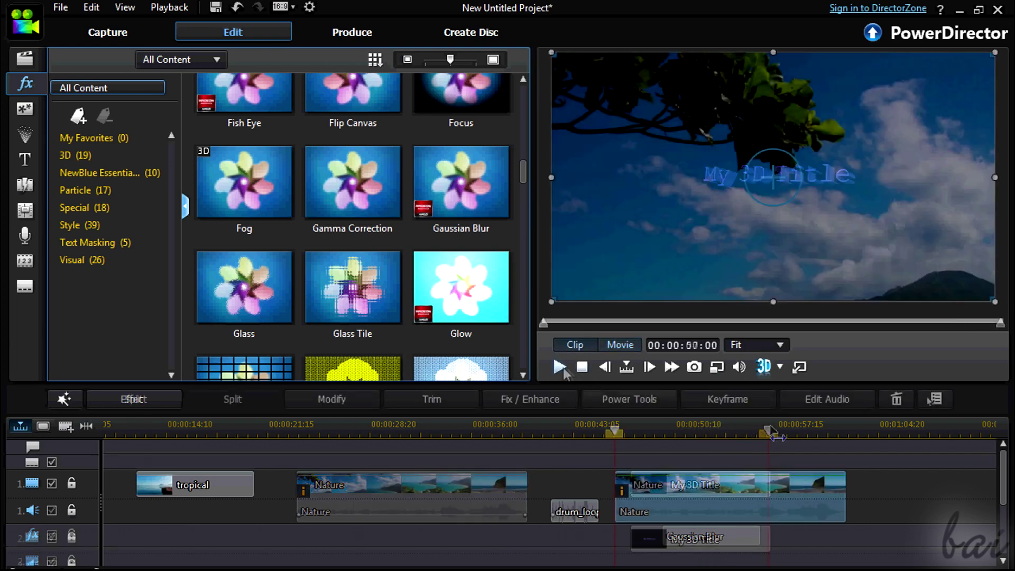
click(562, 366)
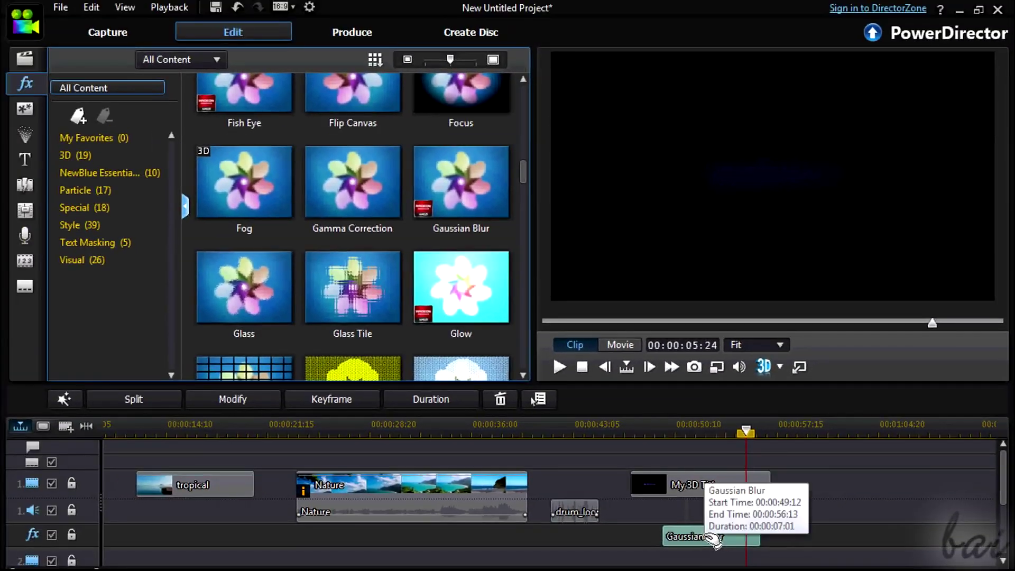
double_click(677, 533)
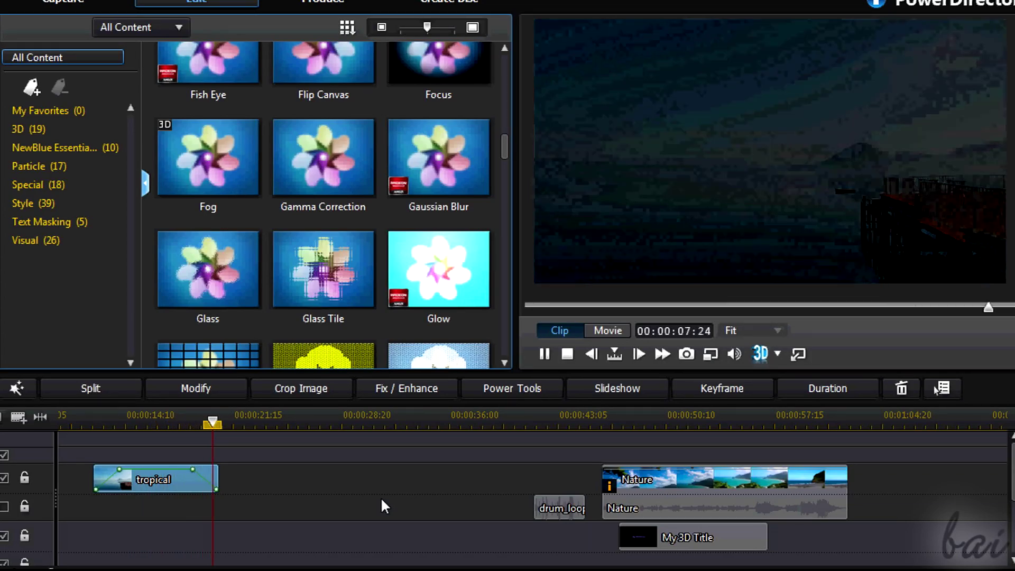
Enable fade-in and fade-out on the tropical clip, then overlap forest onto its end as a crossfade
click(170, 477)
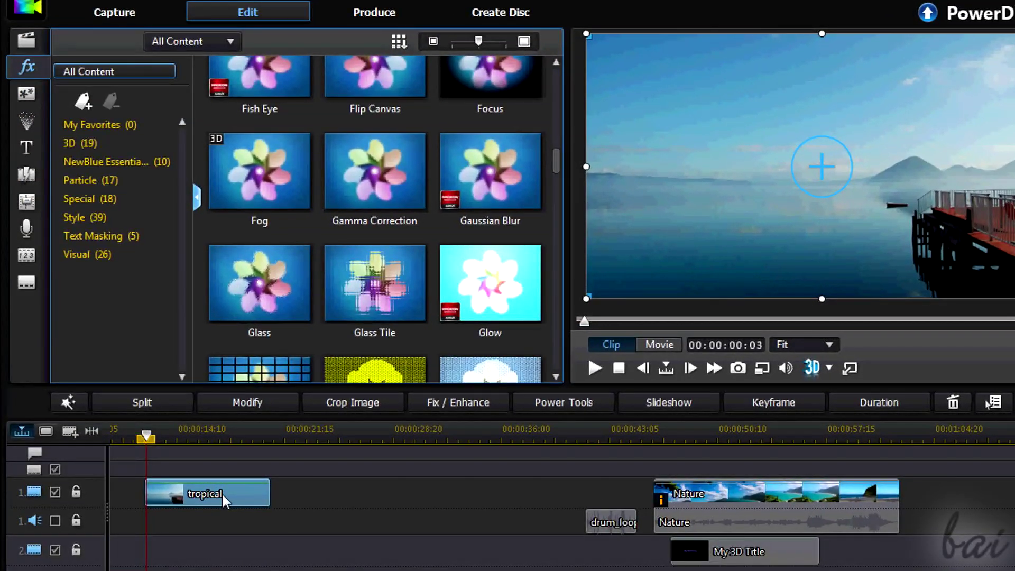
double_click(221, 492)
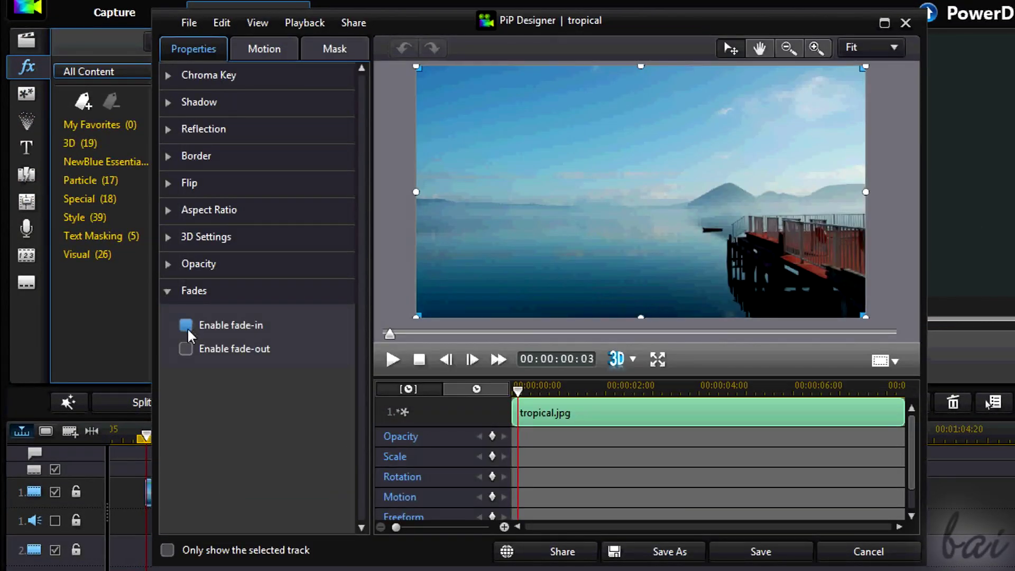
click(186, 324)
click(186, 348)
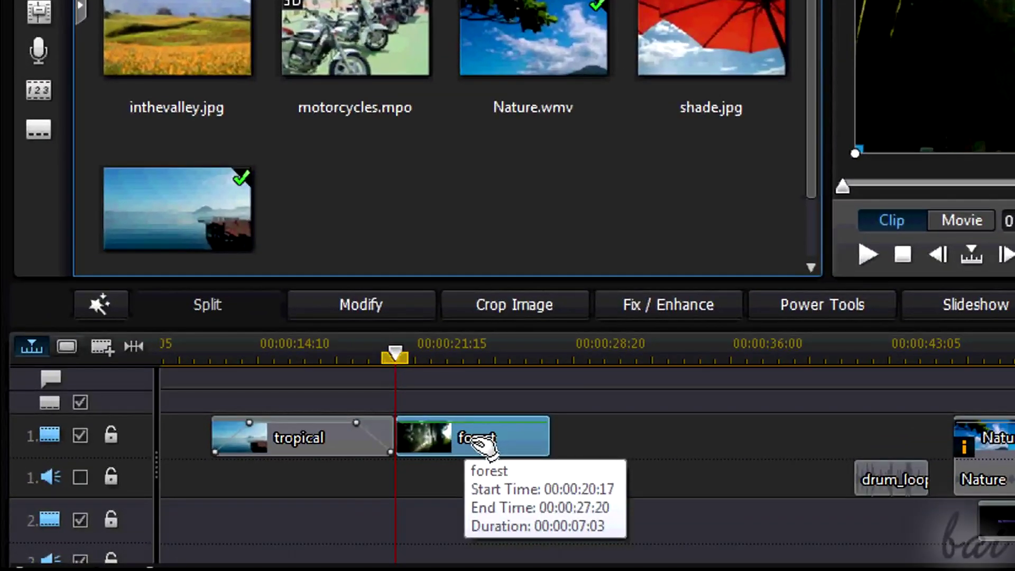
drag(477, 440, 427, 438)
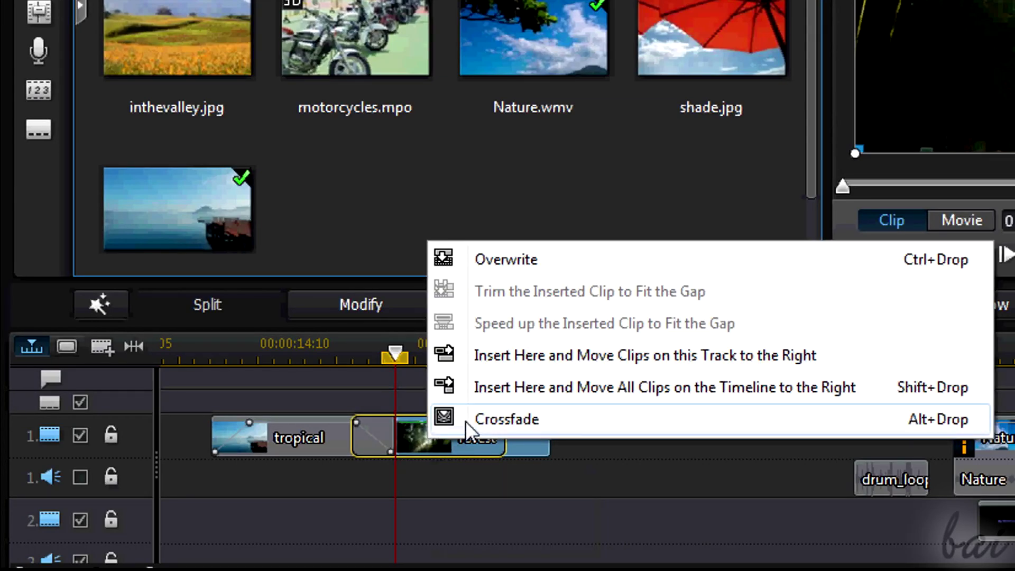
click(465, 421)
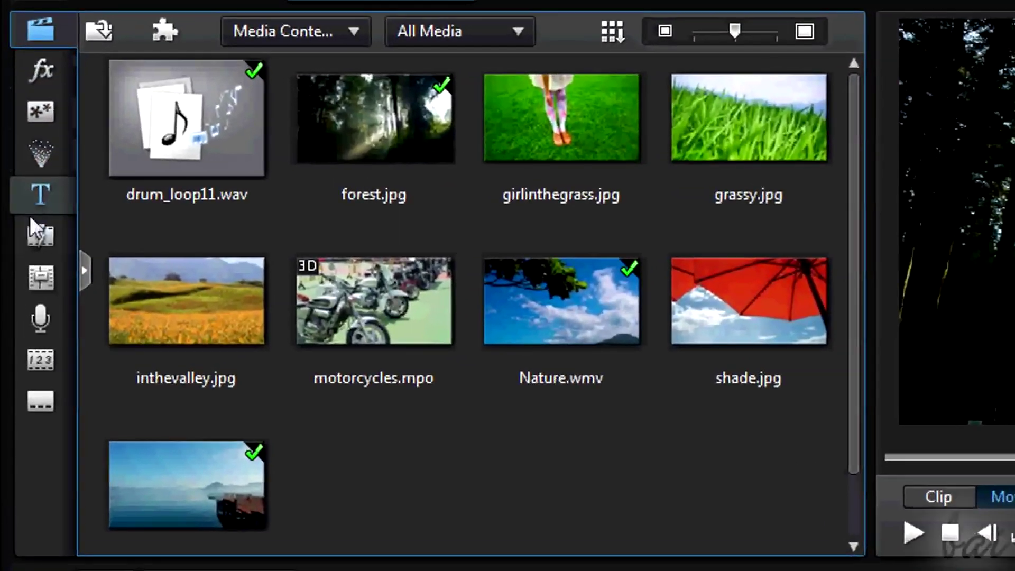
Place the 2D Cross transition between tropical and forest, spanning 00:00:18:17 to 00:00:20:17
click(38, 234)
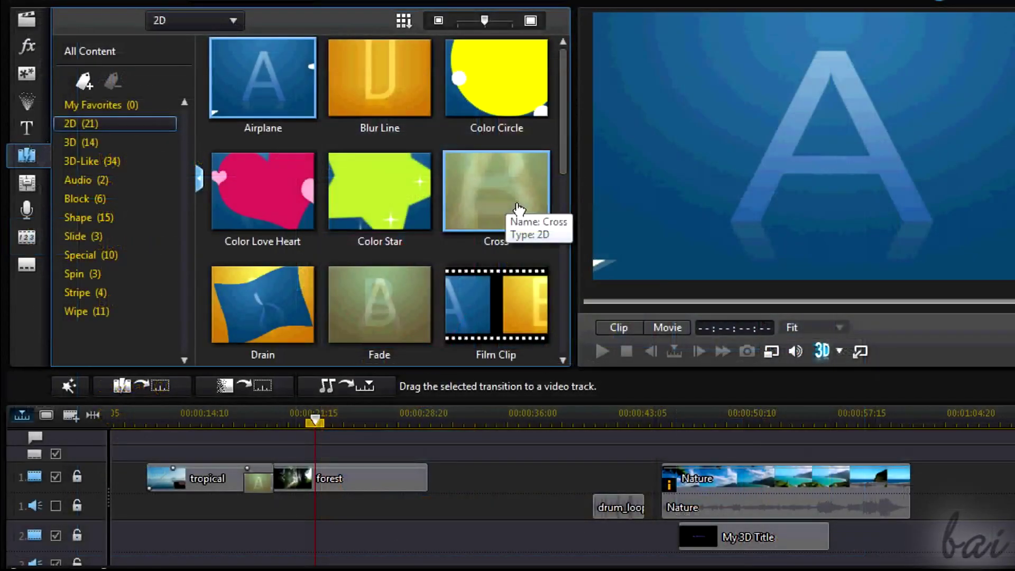
click(787, 307)
drag(519, 202, 373, 486)
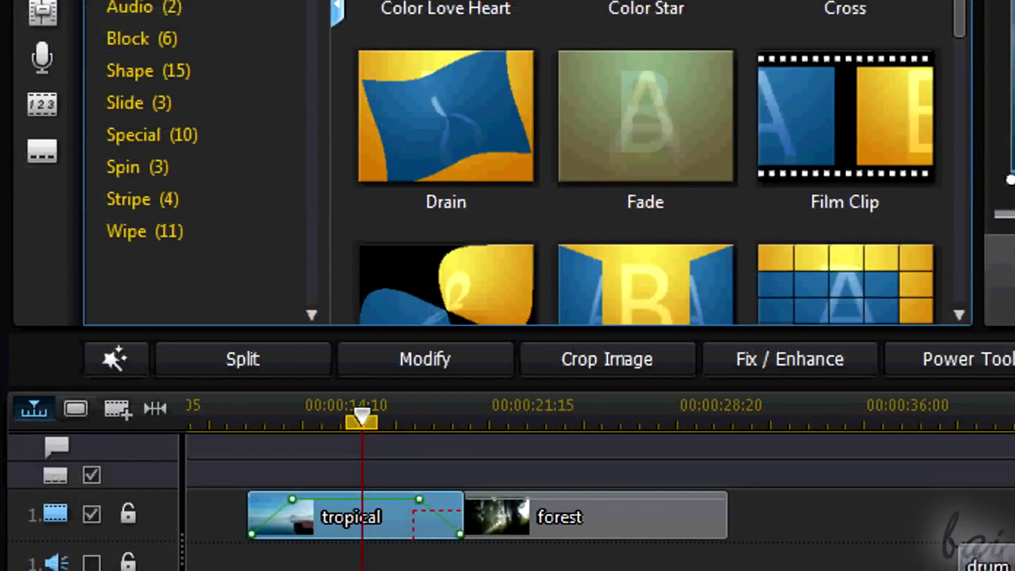
Put the Grid transition on the tropical–forest join and stretch it to about five seconds
scroll(565, 216, down, 2)
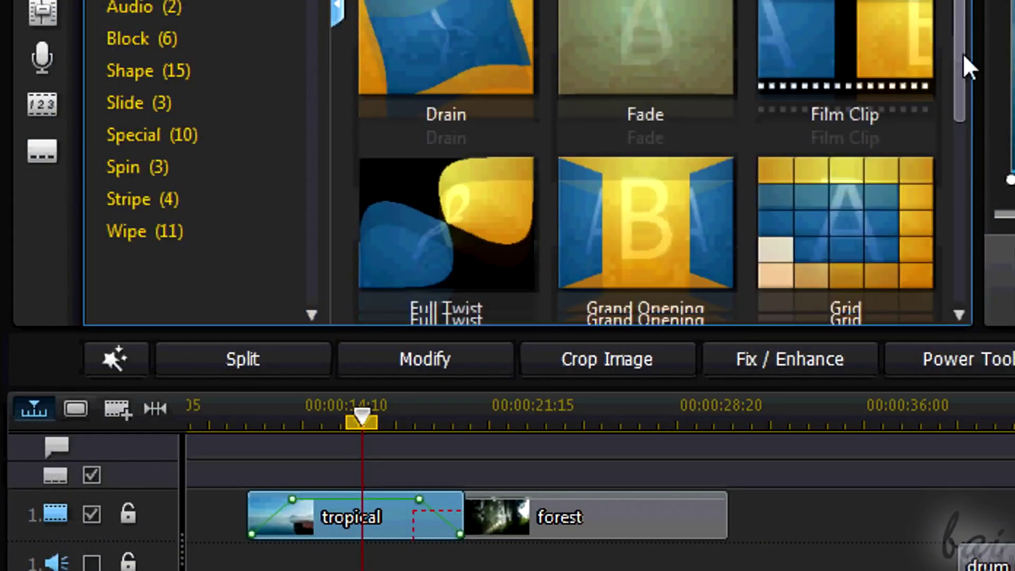
click(513, 239)
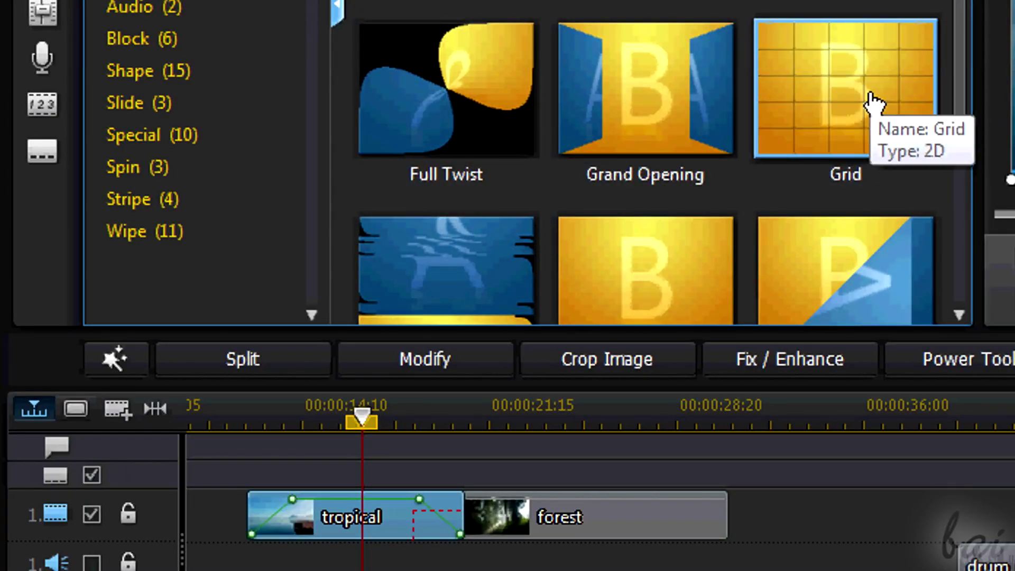
drag(873, 104, 453, 507)
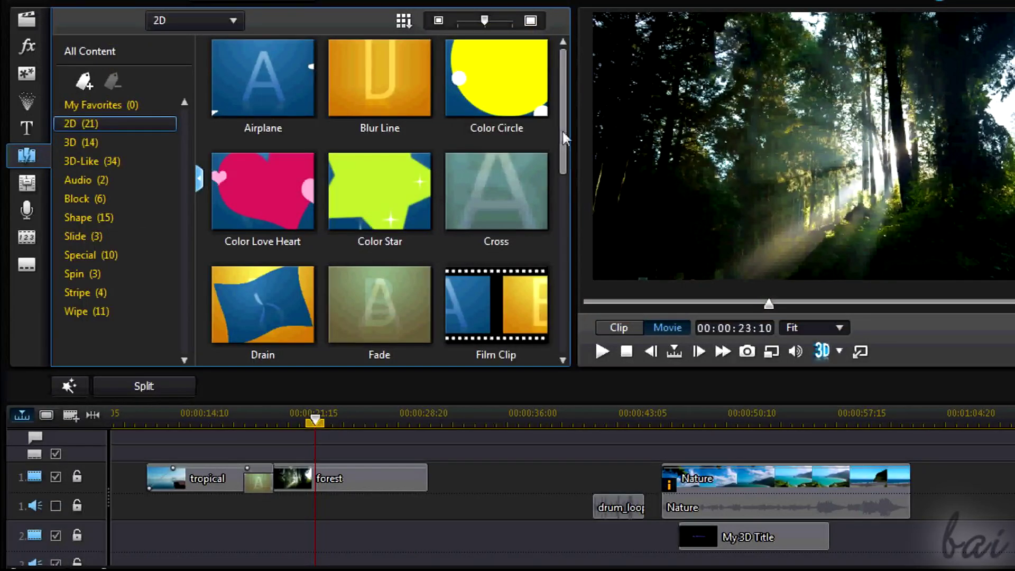
drag(562, 128, 284, 443)
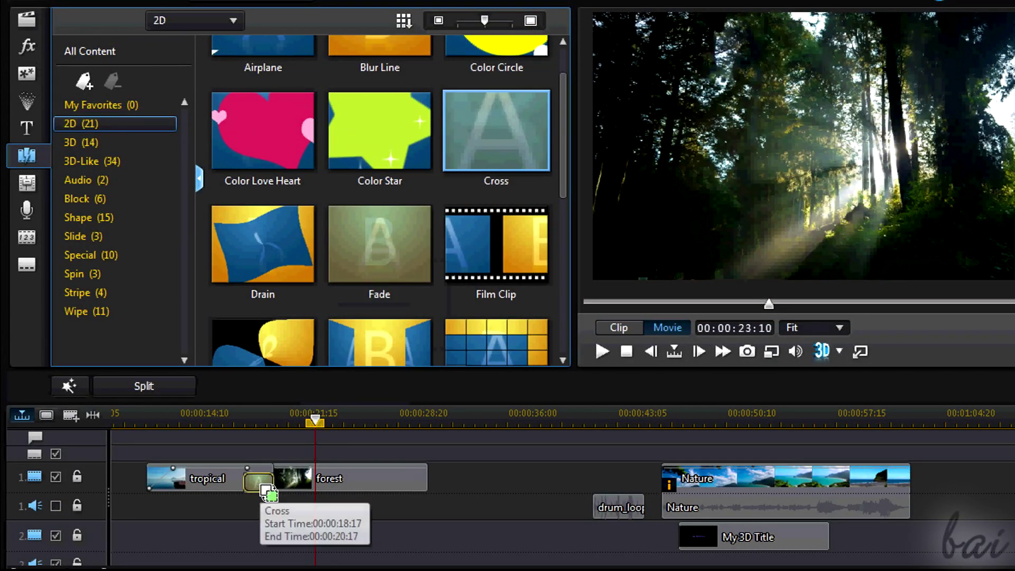
drag(262, 485, 260, 482)
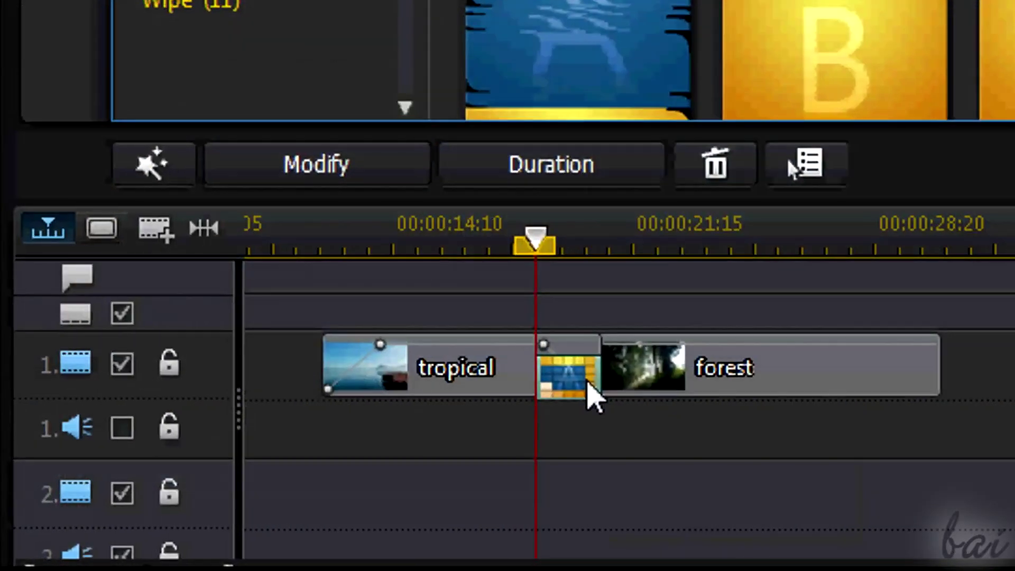
drag(590, 385, 686, 411)
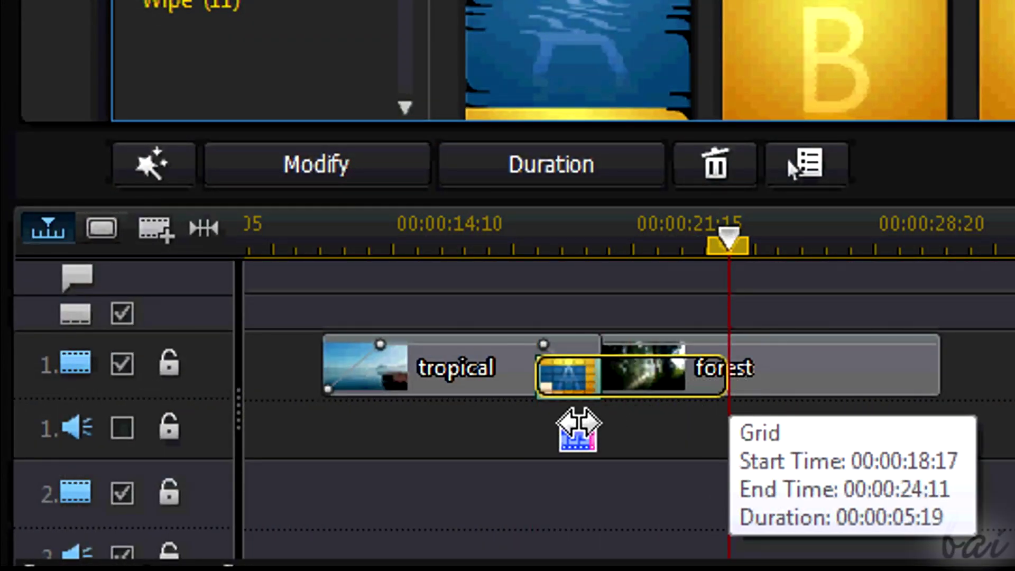
drag(585, 404, 589, 408)
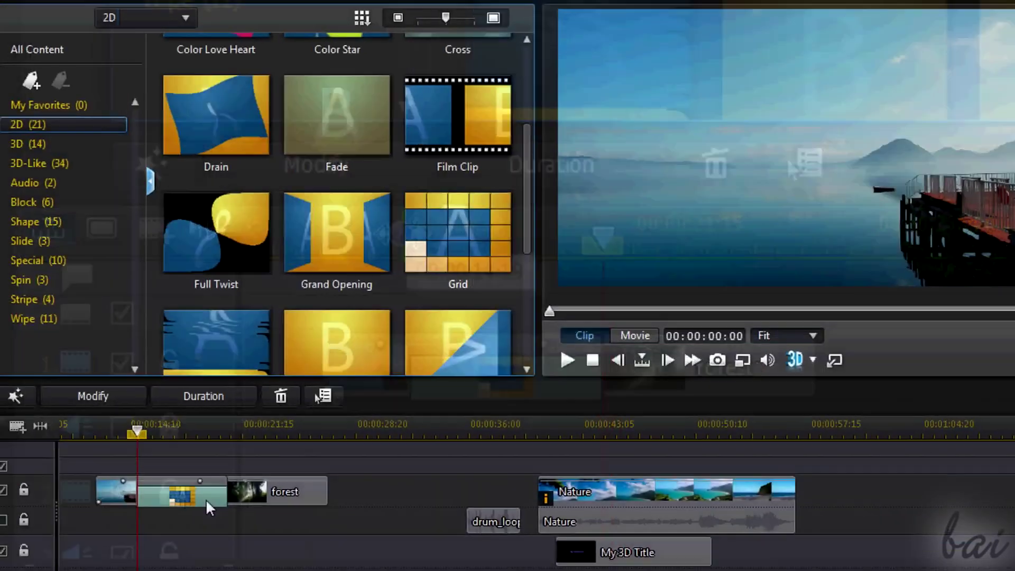
Inspect the Grid transition's settings and move the forest clip later on track 1
click(544, 380)
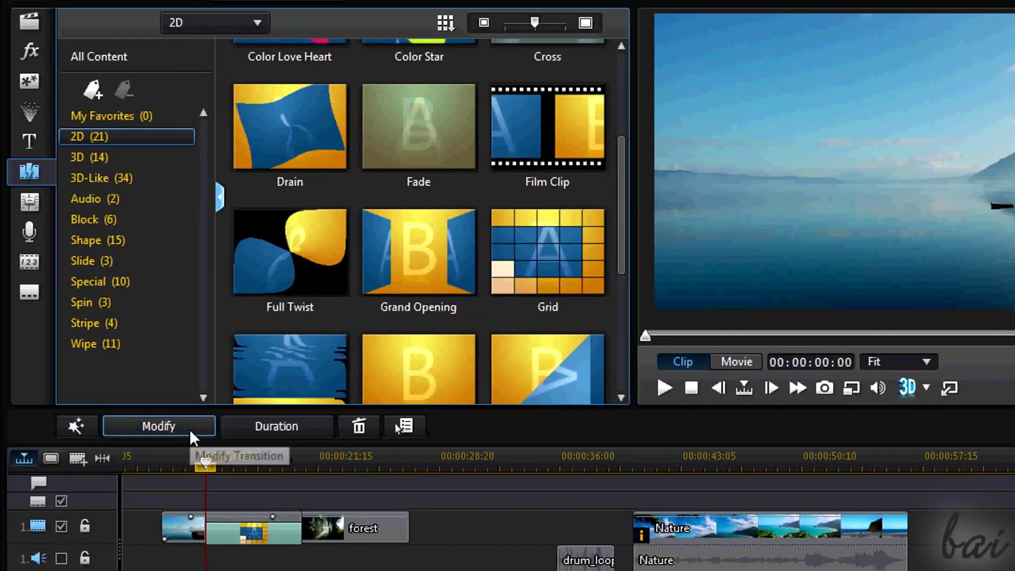
click(189, 429)
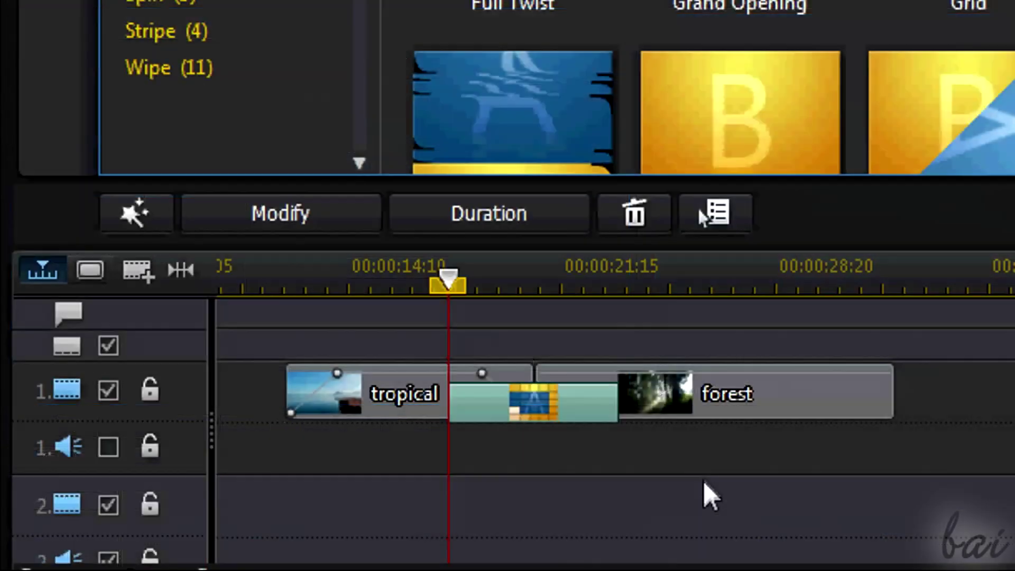
click(661, 408)
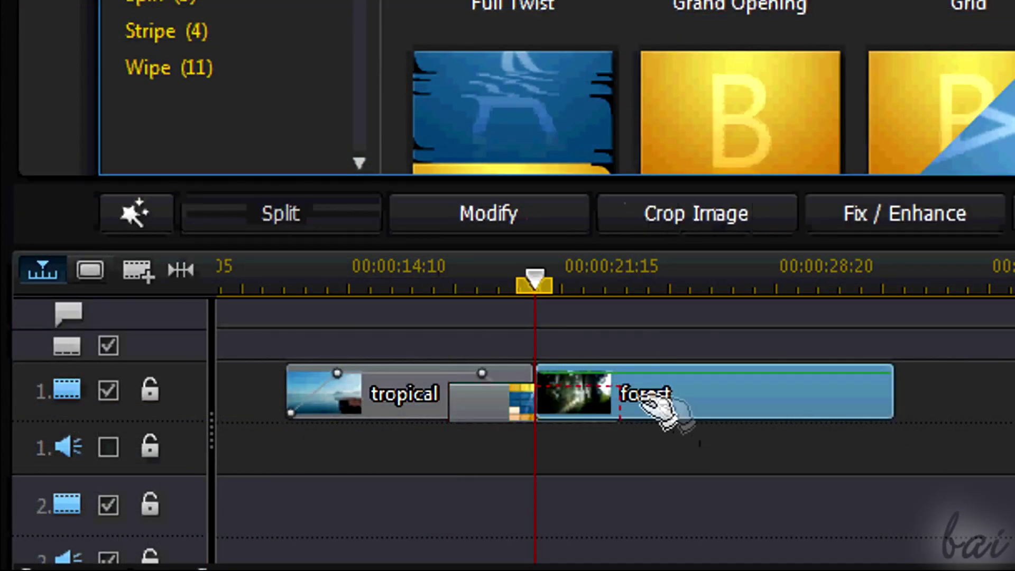
drag(687, 407, 775, 403)
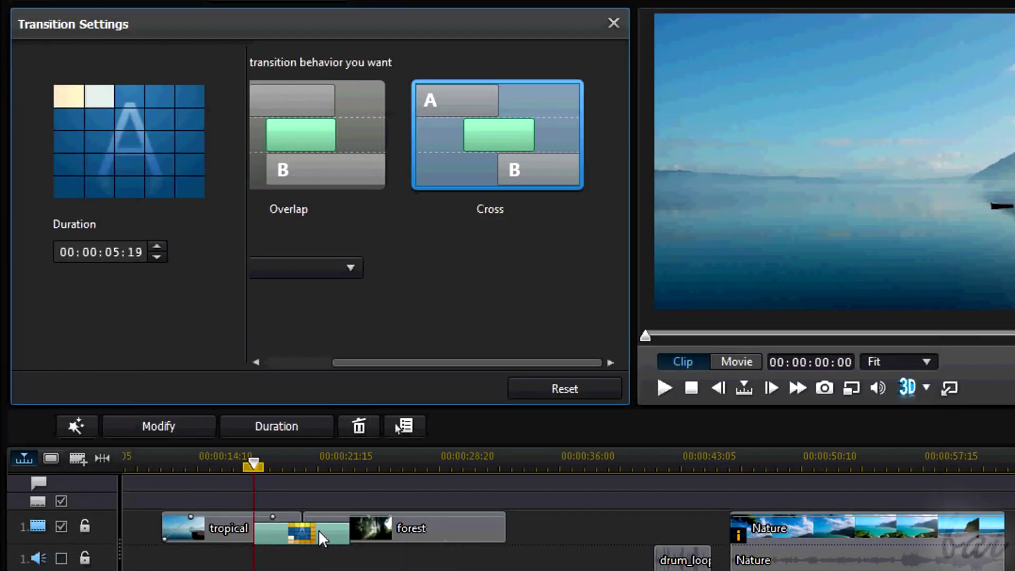
Remove the transition between tropical and forest and play back the result
right_click(319, 531)
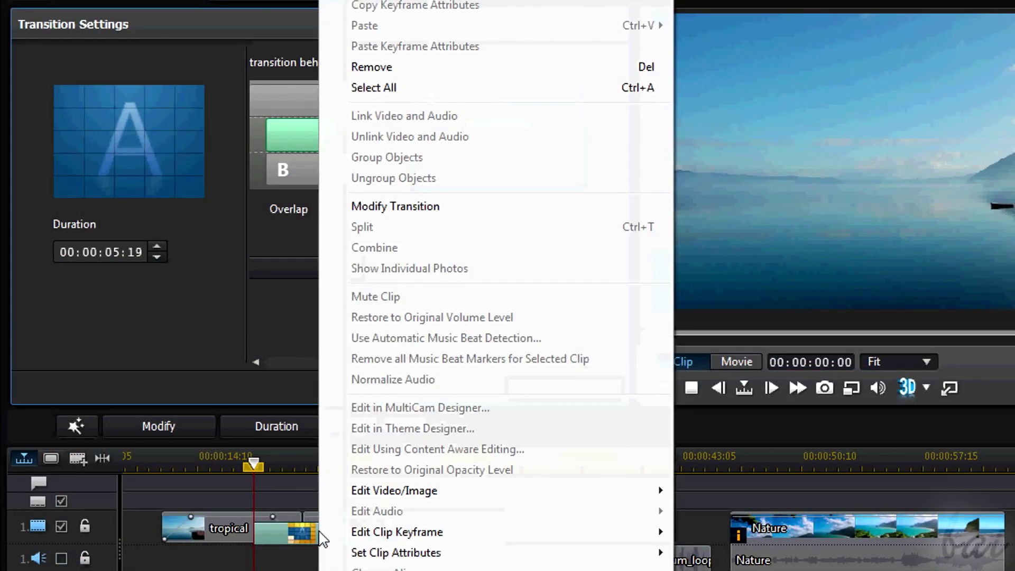
click(462, 69)
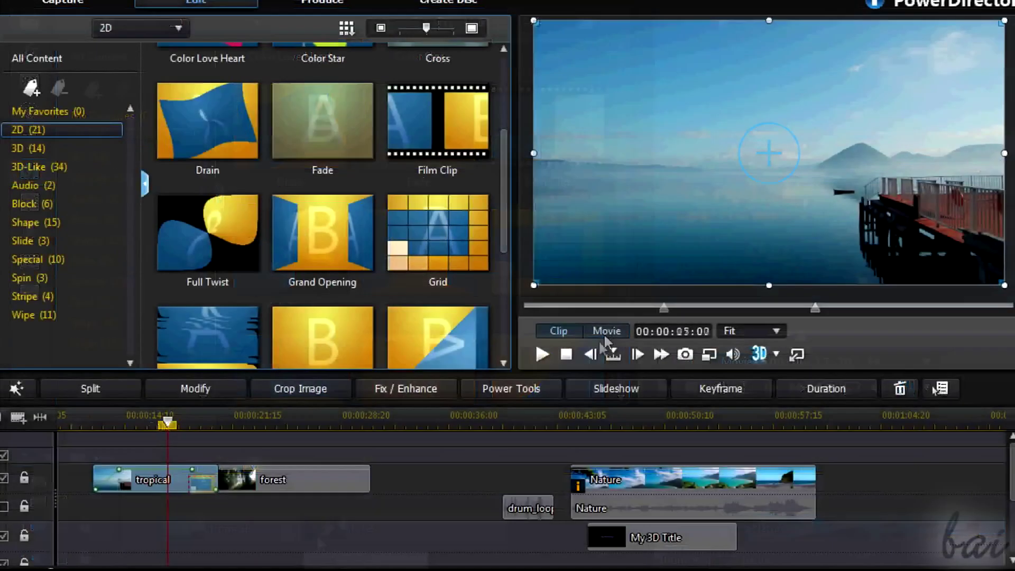
click(540, 355)
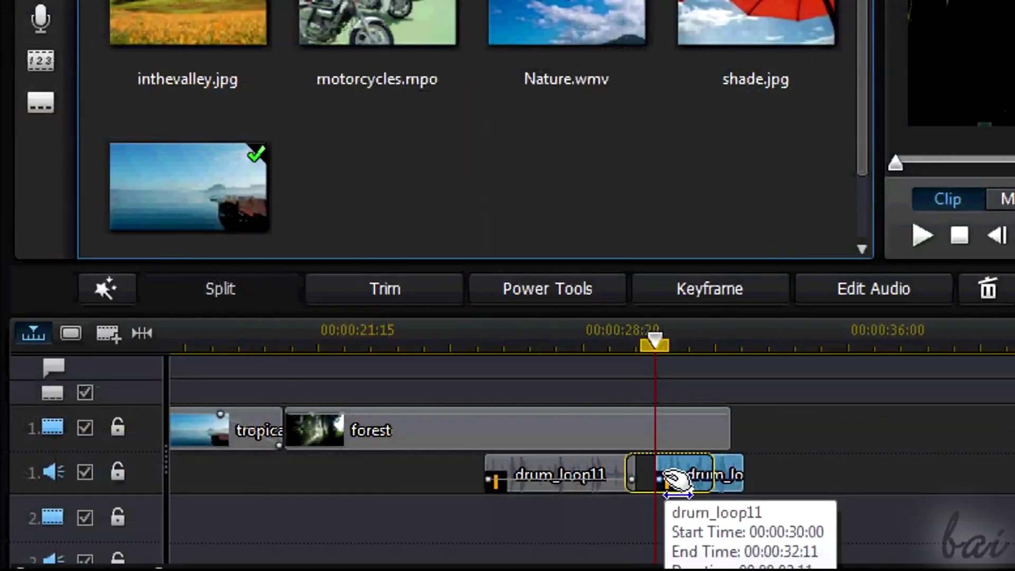
Place the second drum_loop11 after the first, join them with Constant Gain, and play it back
drag(680, 471, 685, 479)
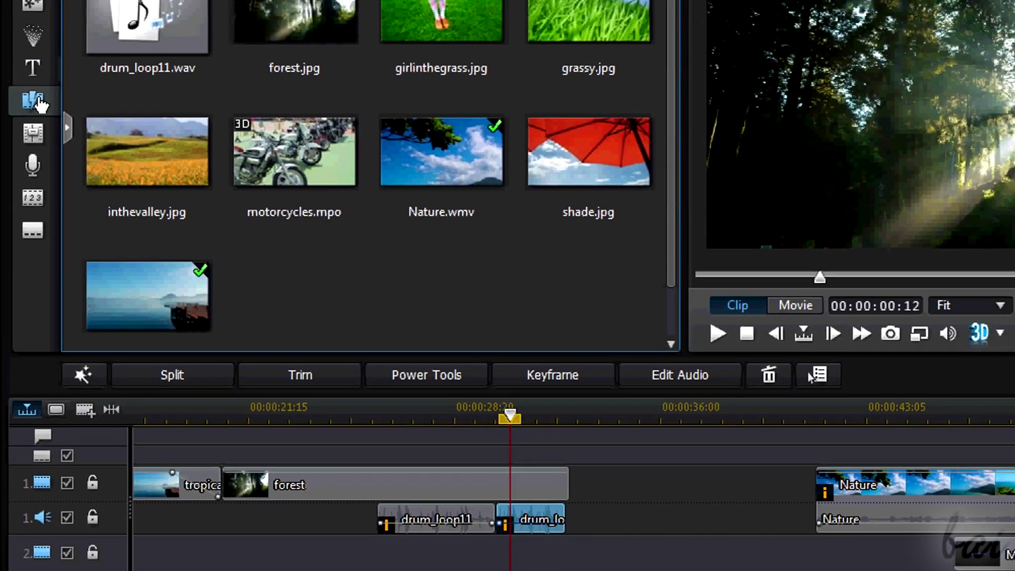
click(34, 100)
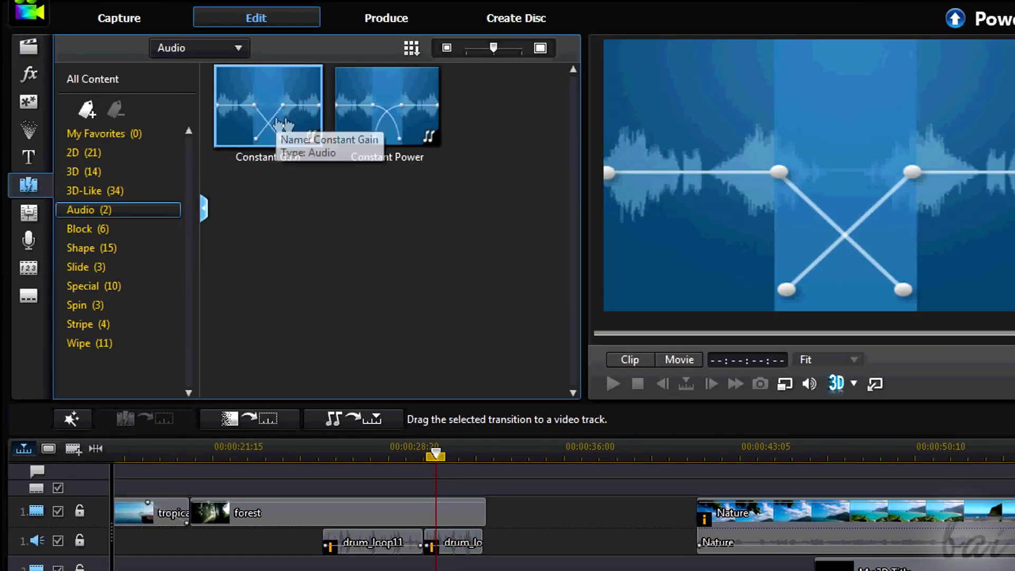
drag(289, 125, 425, 538)
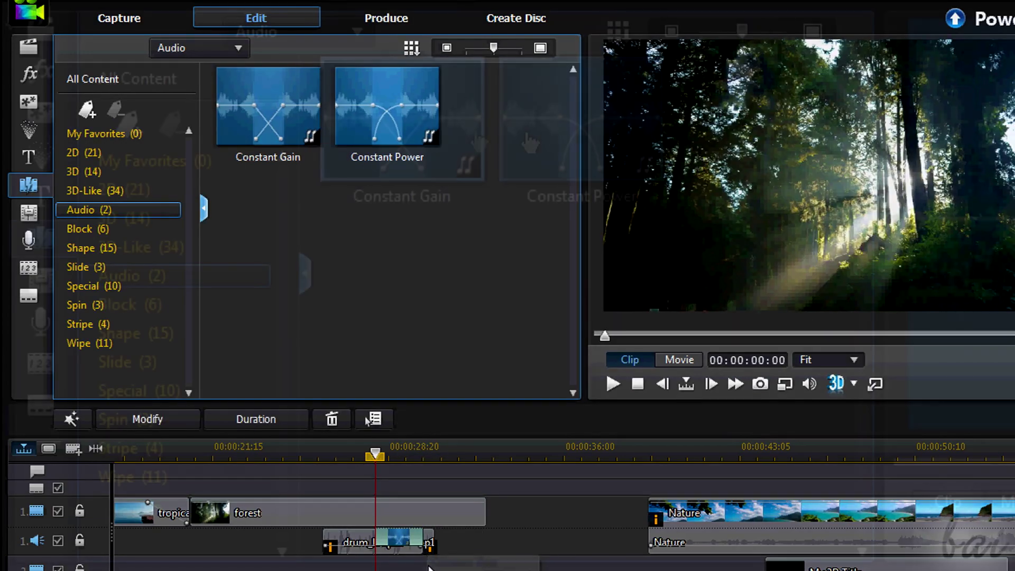
click(402, 118)
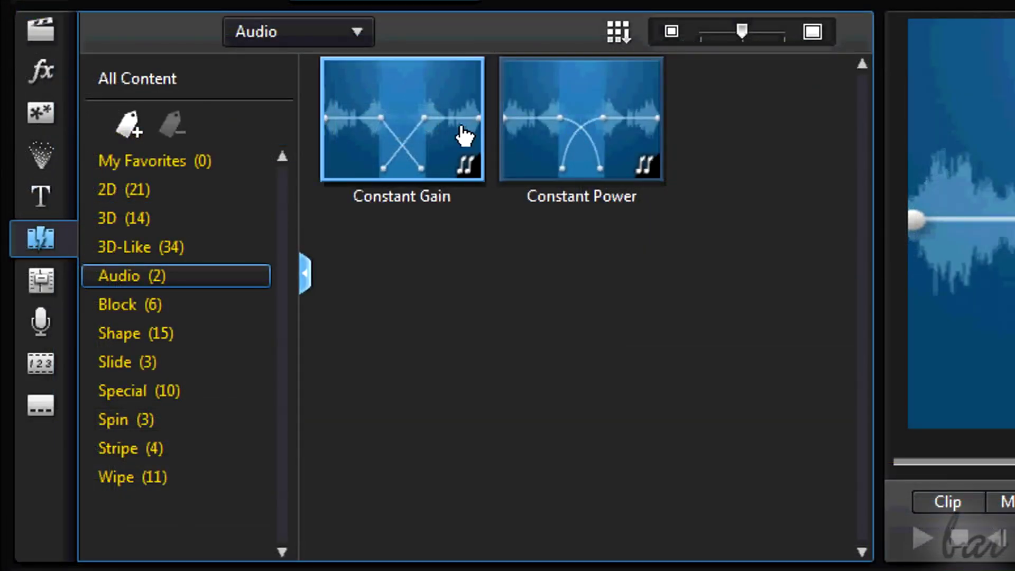
click(613, 383)
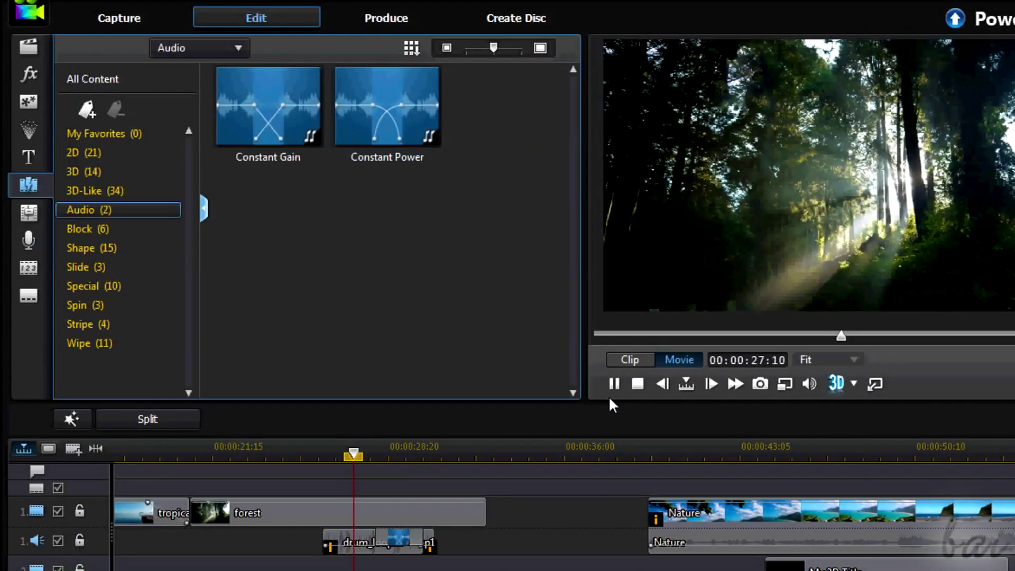